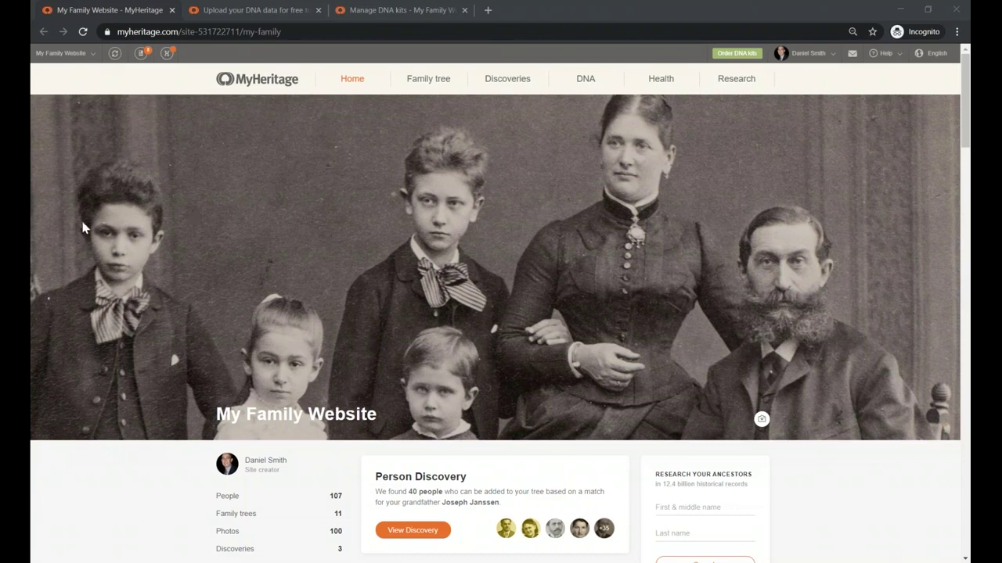
Open the Upload DNA data page, start an upload and specify that the DNA data is someone else's.
mouse_move(578, 81)
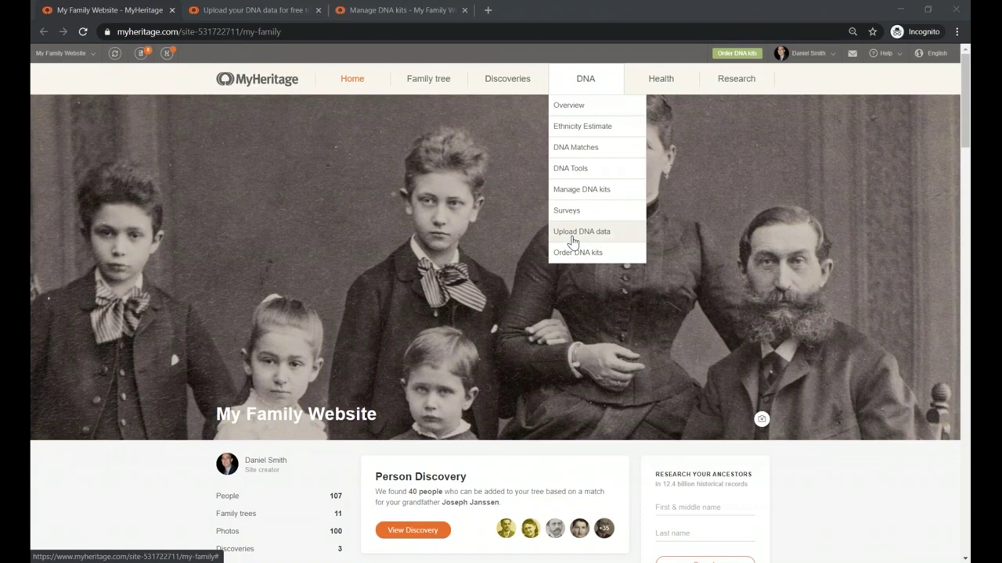
click(232, 11)
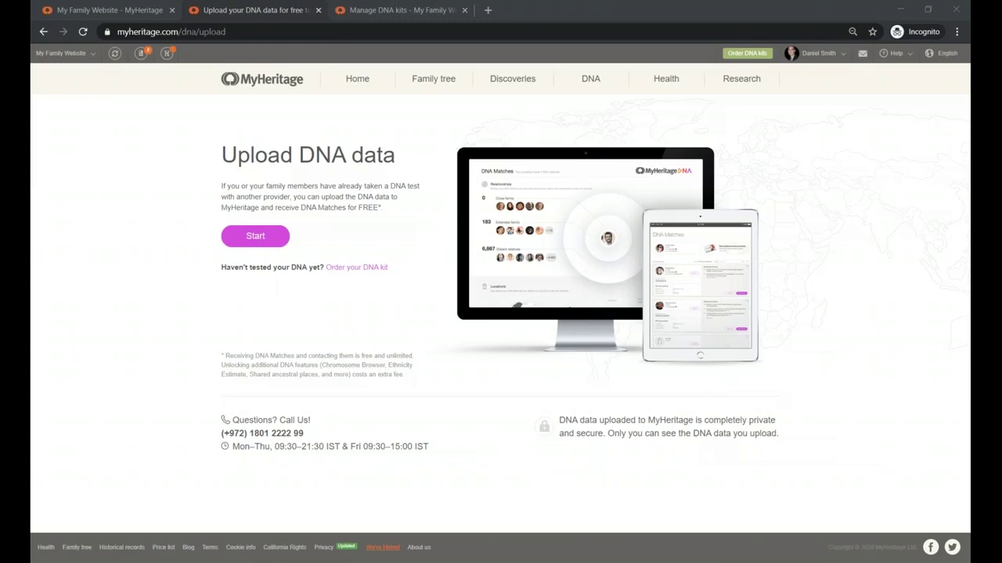
mouse_move(591, 82)
click(255, 237)
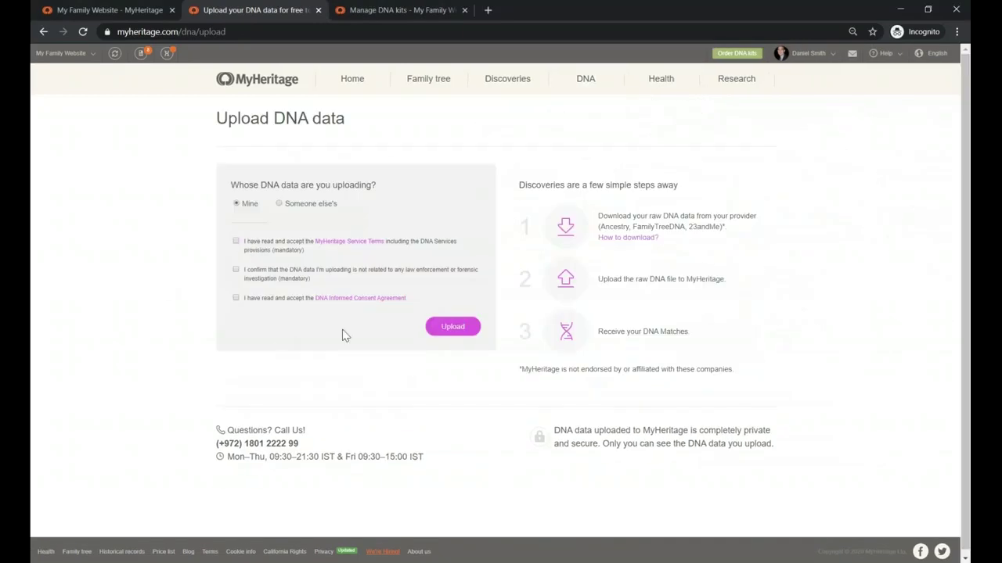
click(280, 207)
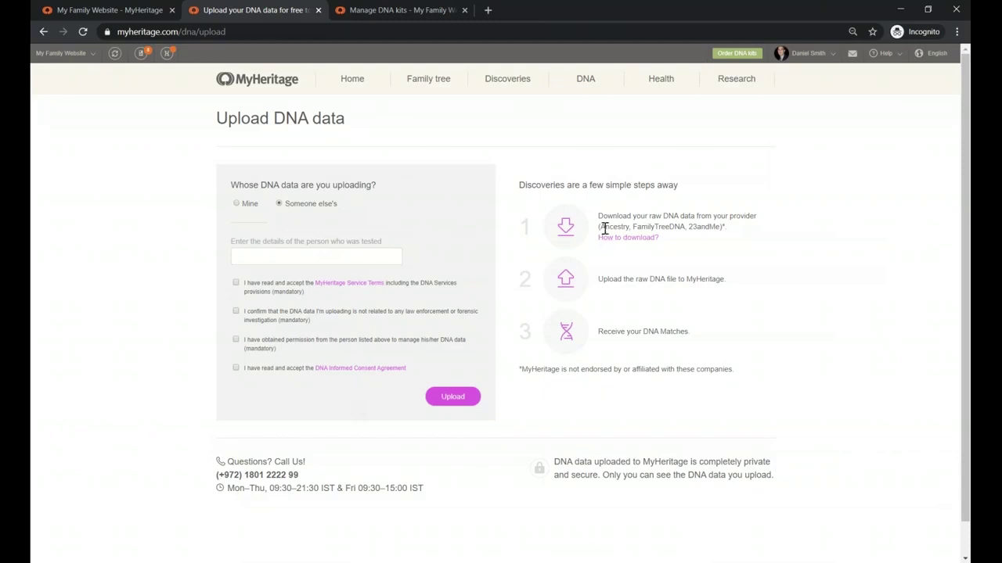
Check the supported DNA providers, open the download instructions and read through the FamilyTreeDNA steps.
drag(600, 227, 722, 227)
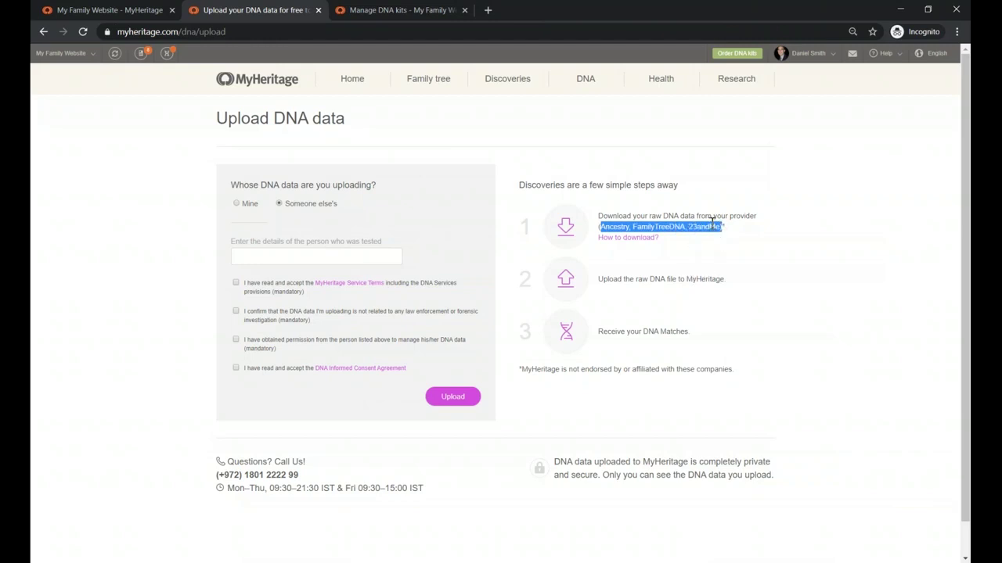
click(679, 248)
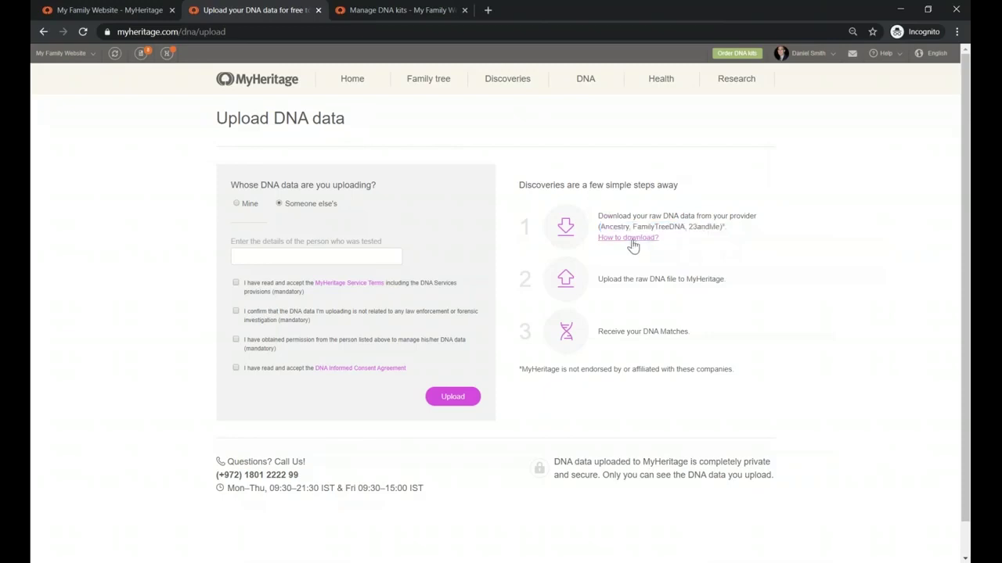
click(631, 239)
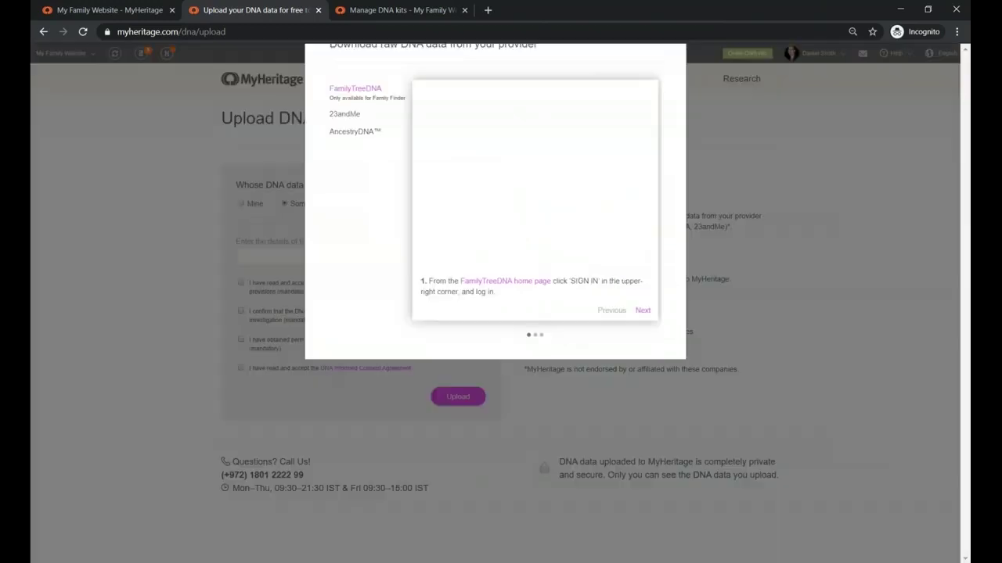
drag(523, 79, 527, 98)
click(507, 70)
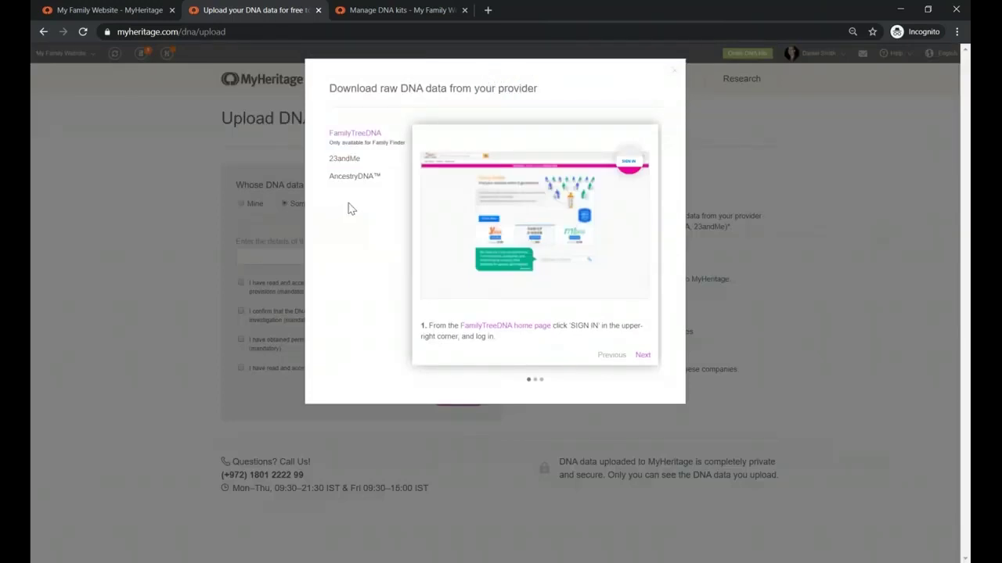
click(534, 379)
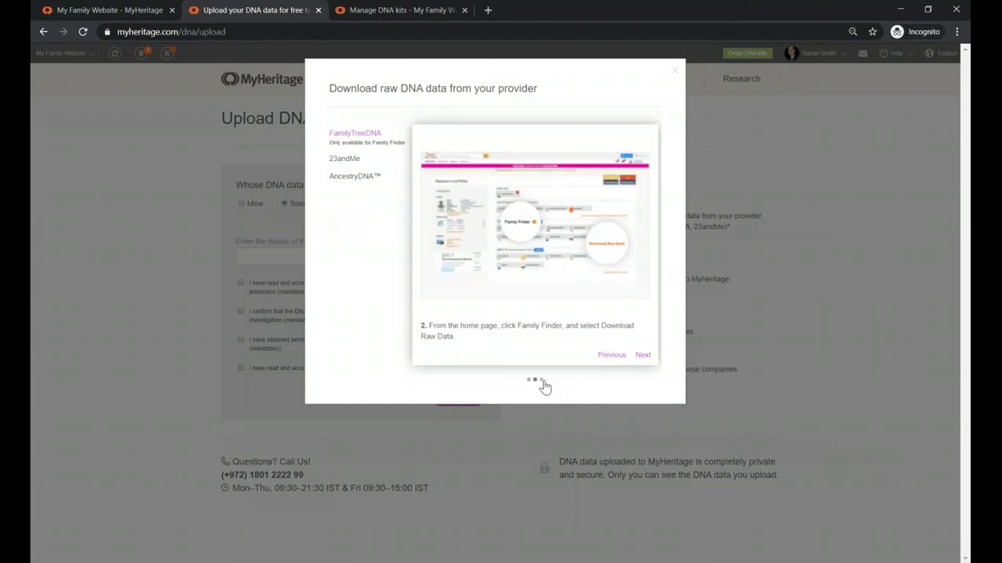
click(642, 355)
Read through the AncestryDNA instructions for downloading raw DNA data.
click(348, 176)
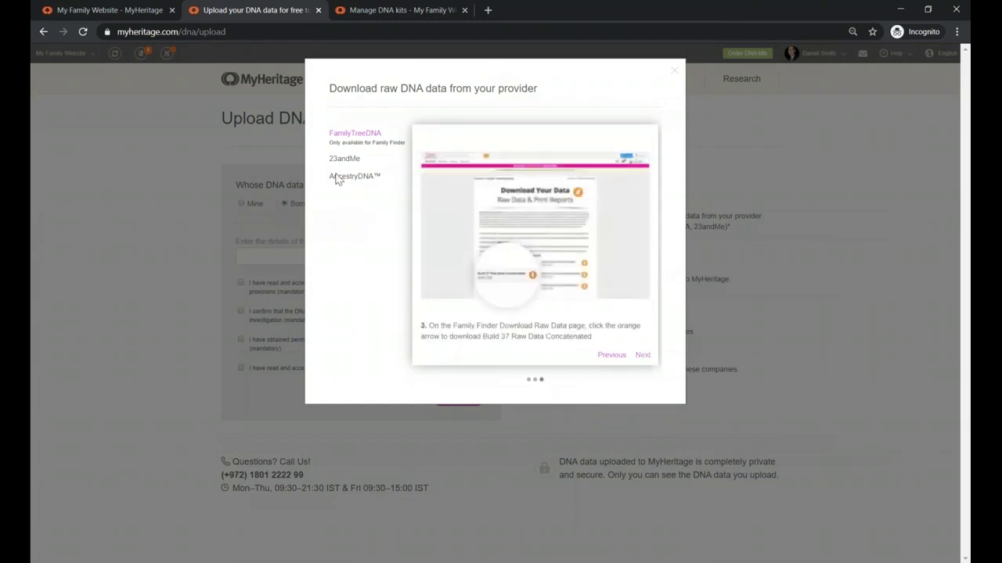
click(642, 356)
click(643, 354)
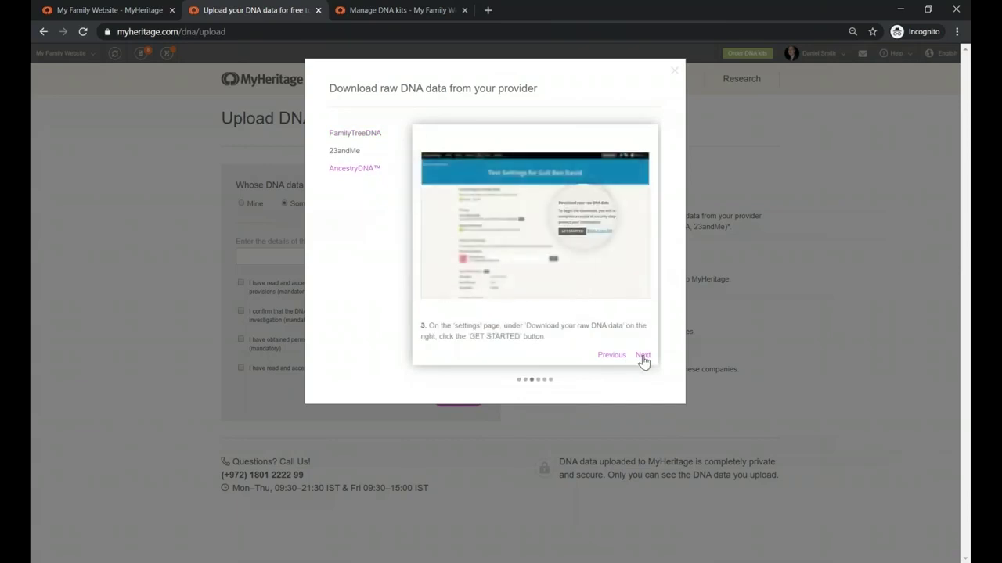
click(642, 358)
Read the first three 23andMe raw data download steps and close the instructions.
click(354, 156)
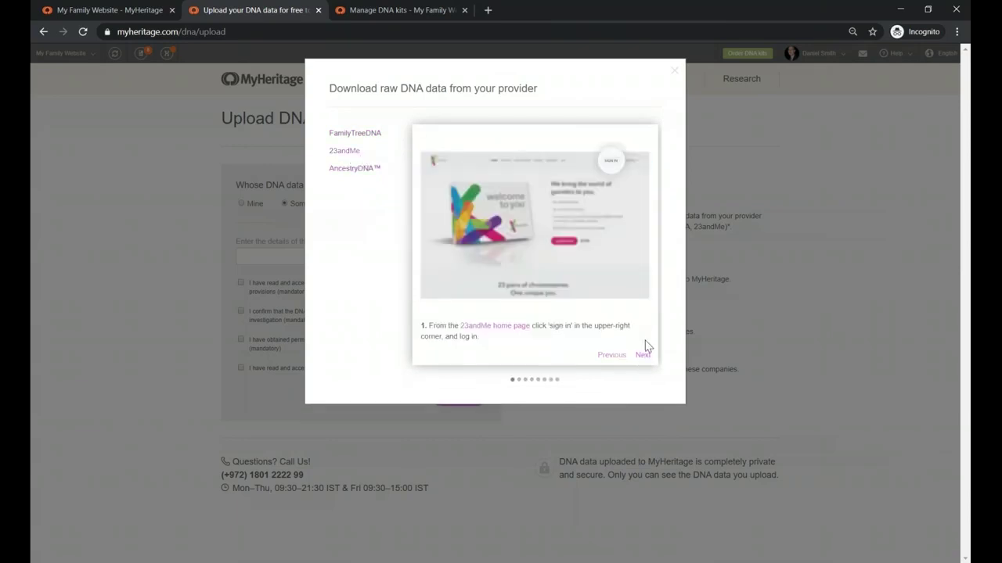
click(644, 357)
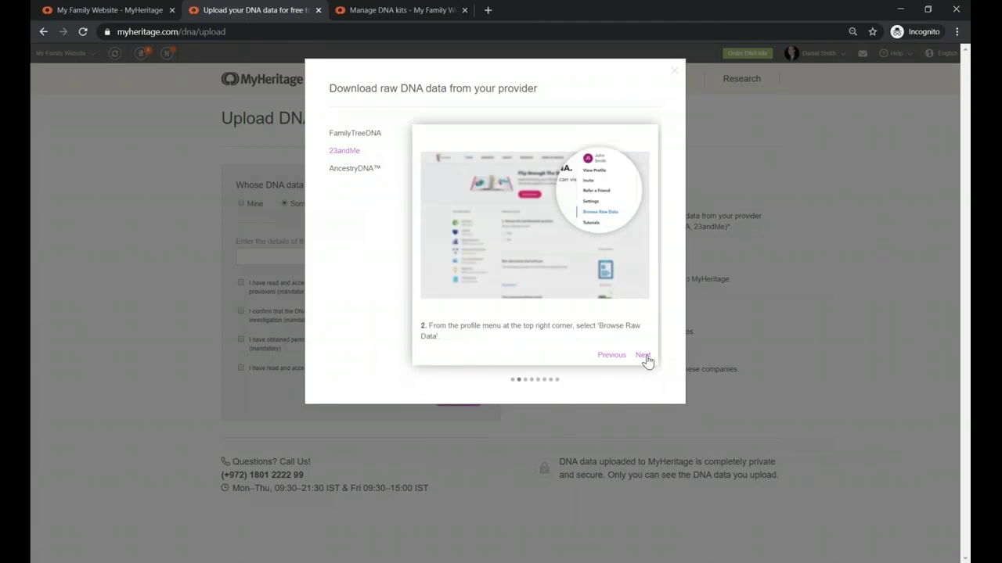
click(645, 360)
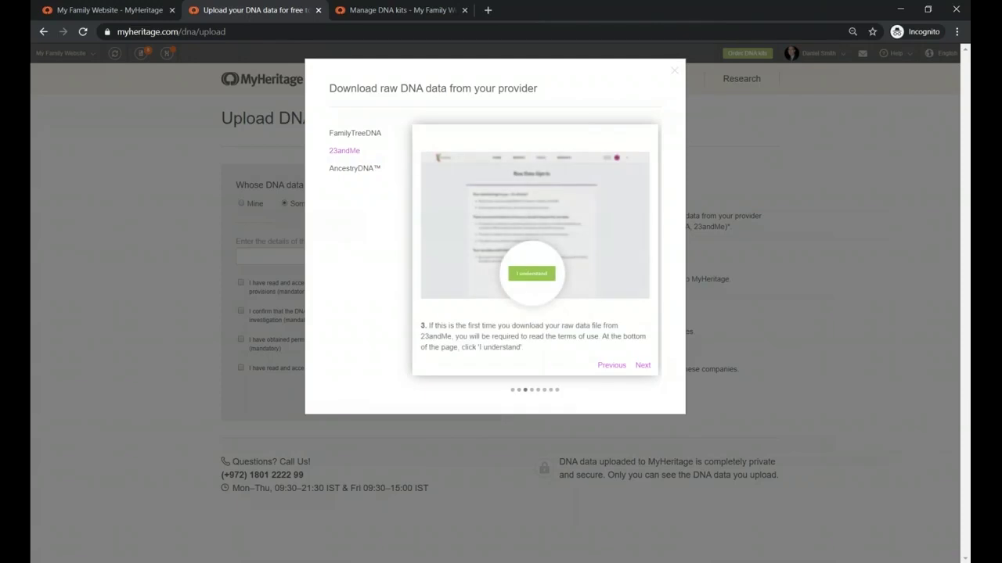
click(671, 78)
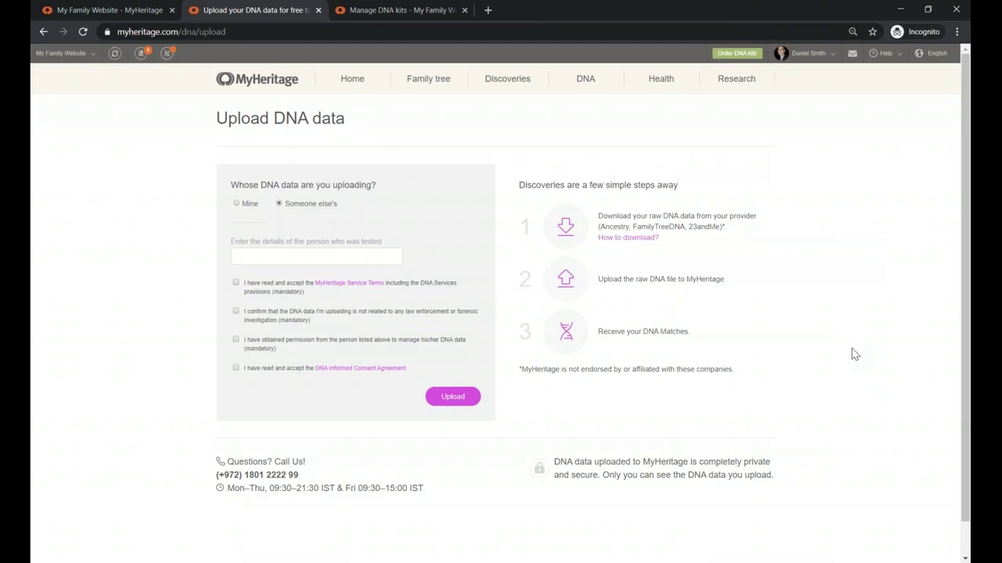
Go to the Manage DNA kits page and check the uploaded kit's processing status.
mouse_move(577, 90)
mouse_move(588, 83)
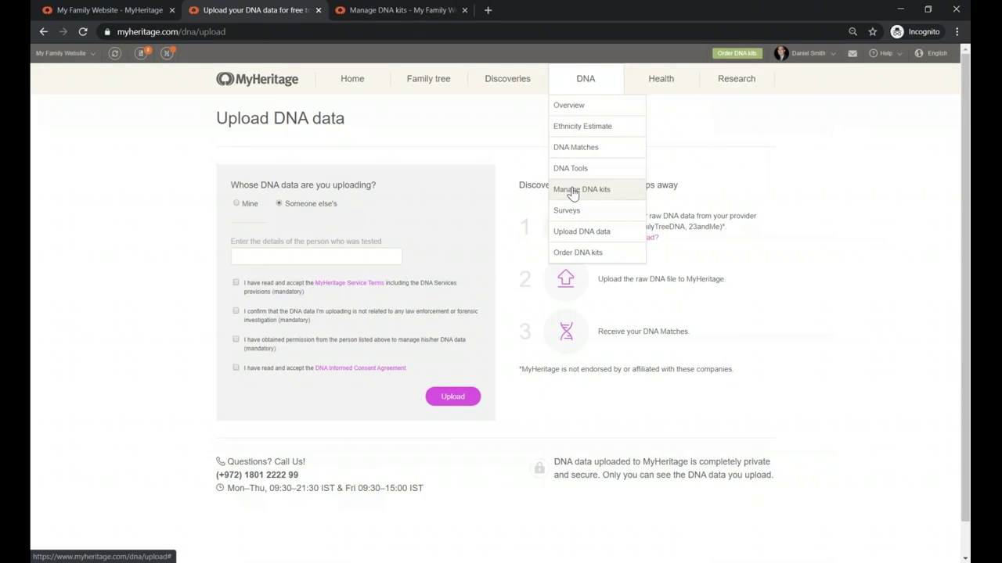
click(361, 10)
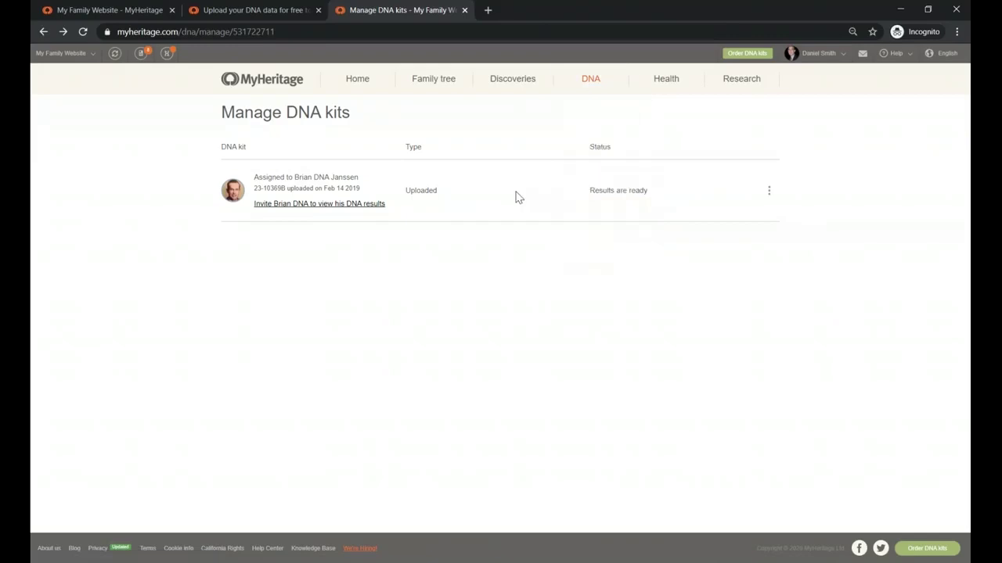
drag(591, 190, 645, 190)
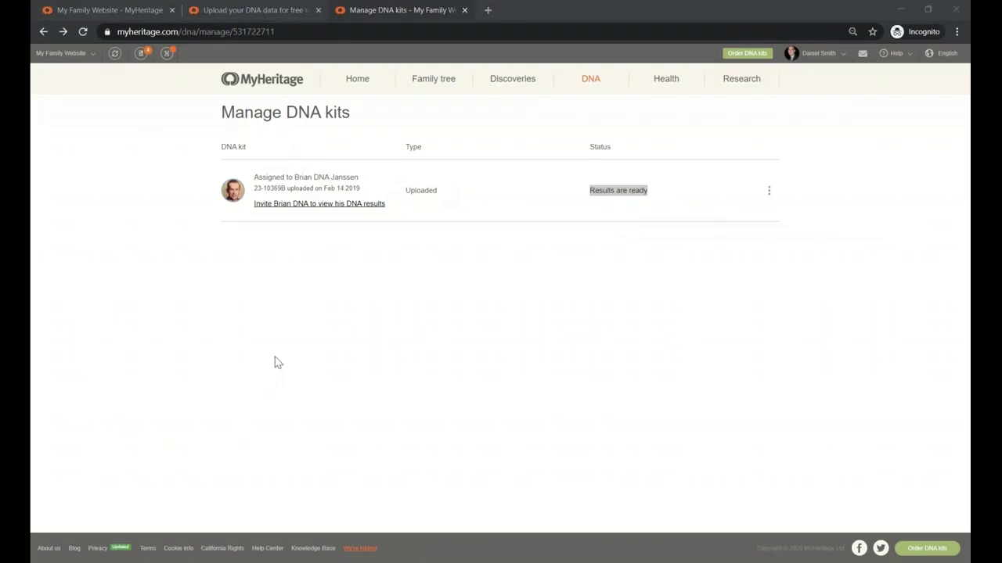
View the form for inviting the tested person to see his DNA results and close it without sending.
click(299, 205)
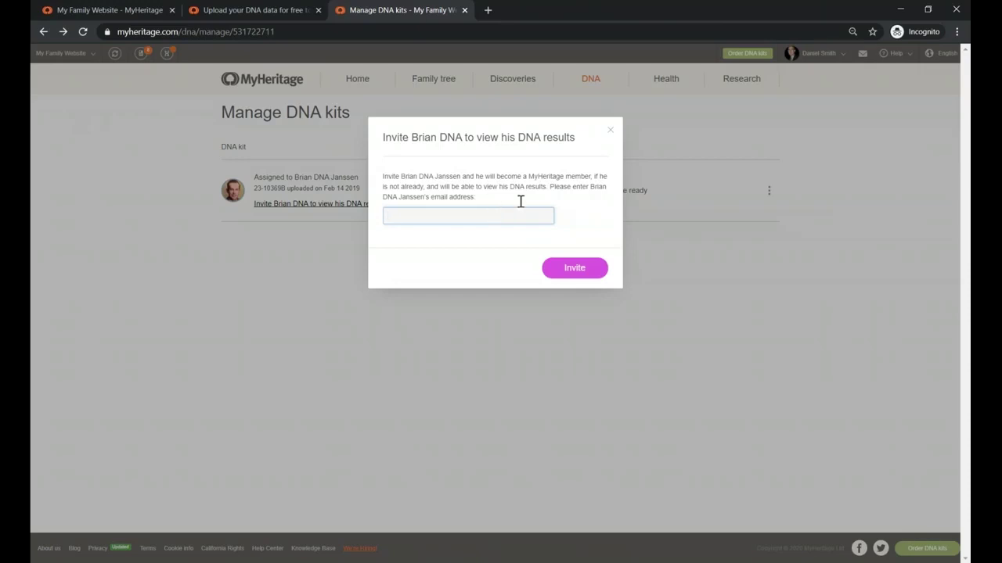
click(613, 137)
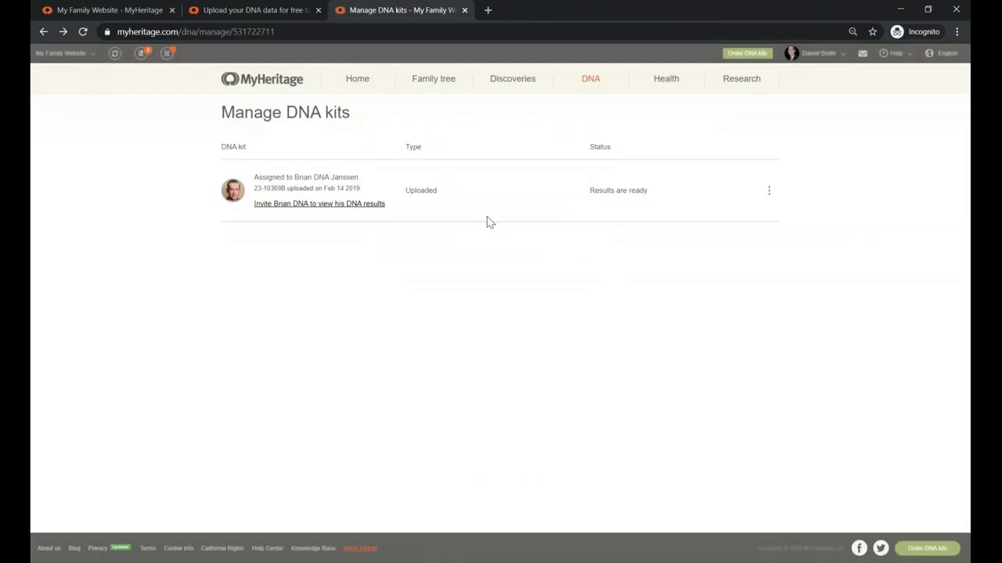
Try to re-assign the kit to a different person by searching for the tested person with a partial surname.
click(768, 194)
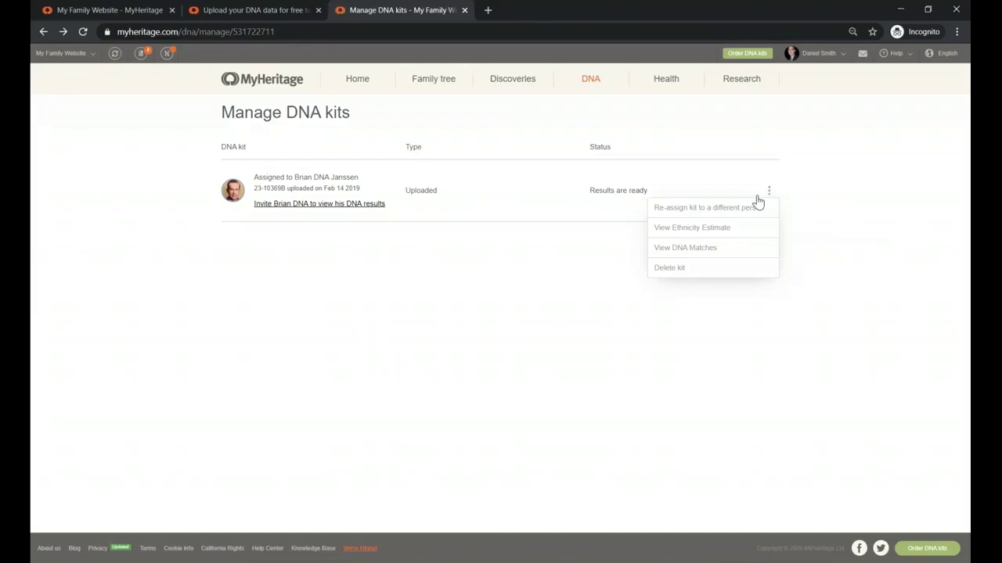
click(741, 211)
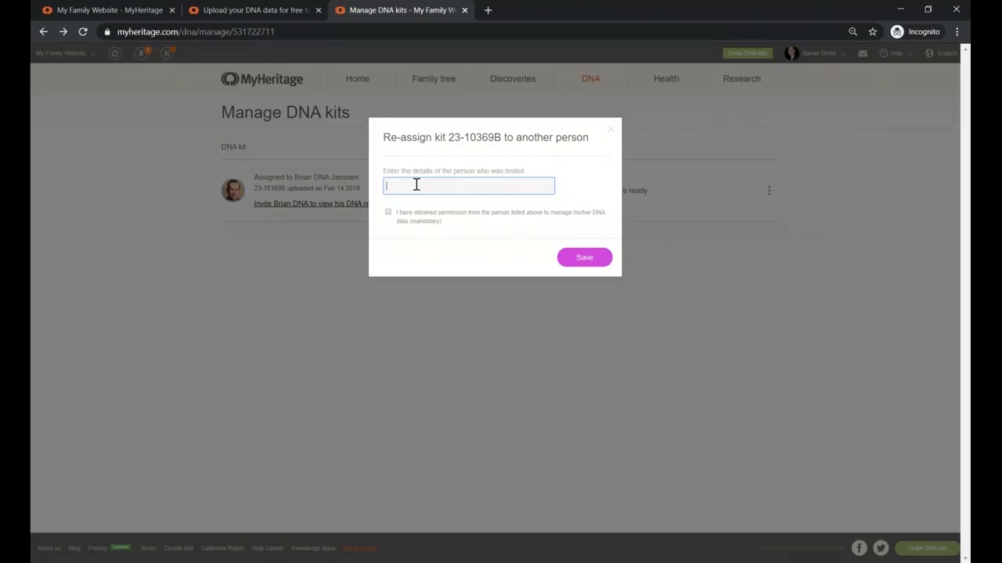
text(jans)
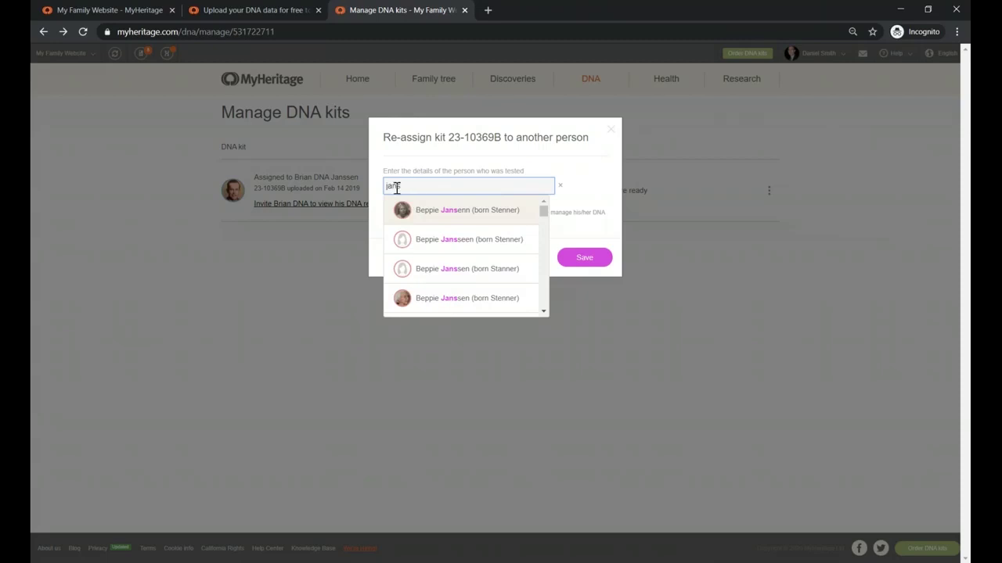
drag(445, 186, 362, 183)
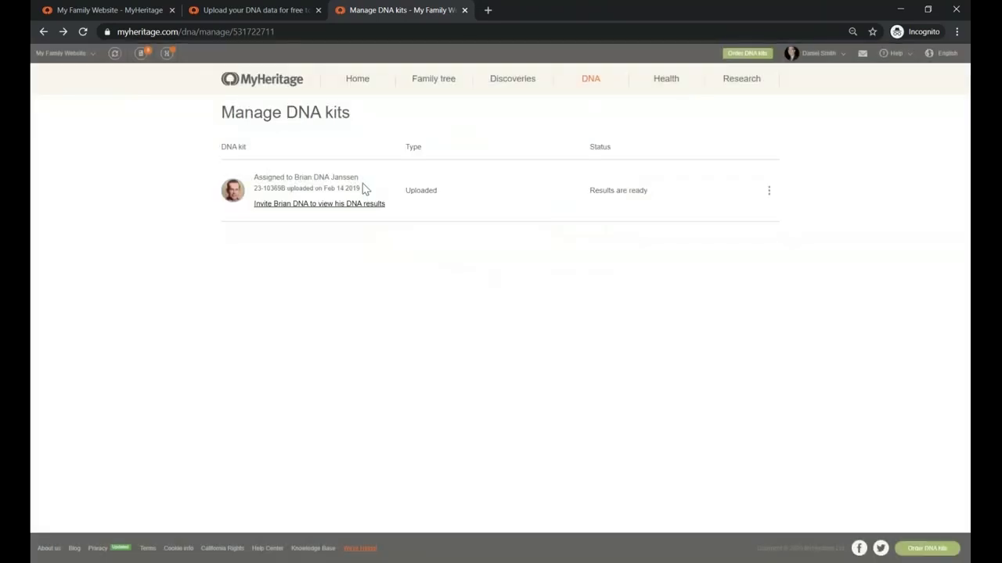
Enter DNA 123 as the tested person in the kit's re-assignment form and dismiss it without saving.
click(769, 190)
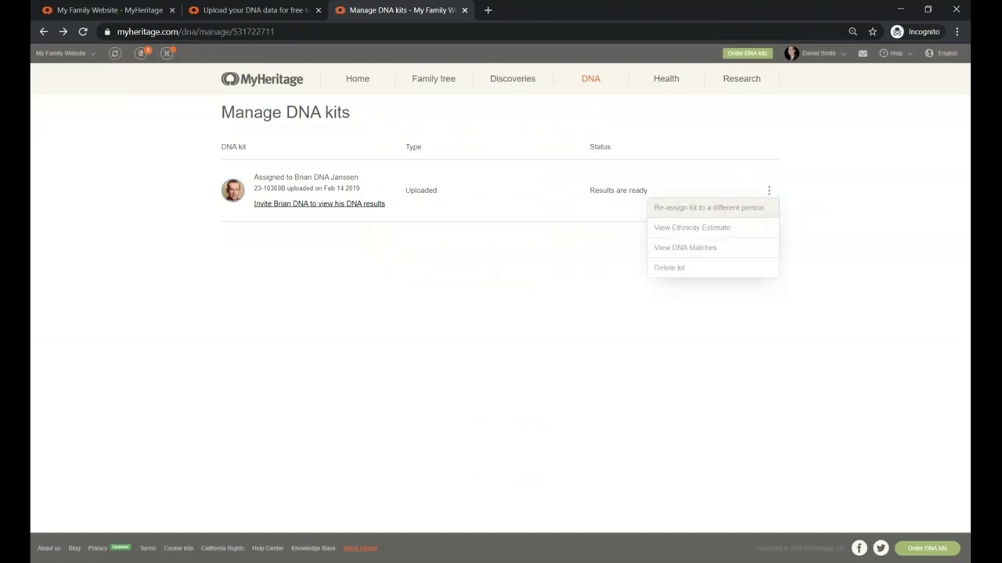
click(704, 206)
text(DNA )
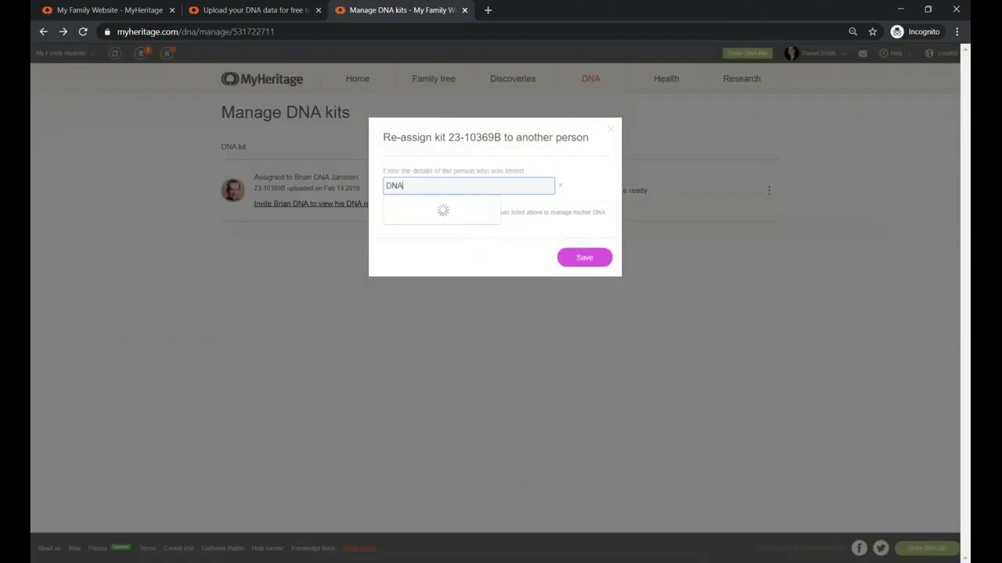
text(123)
triple_click(392, 186)
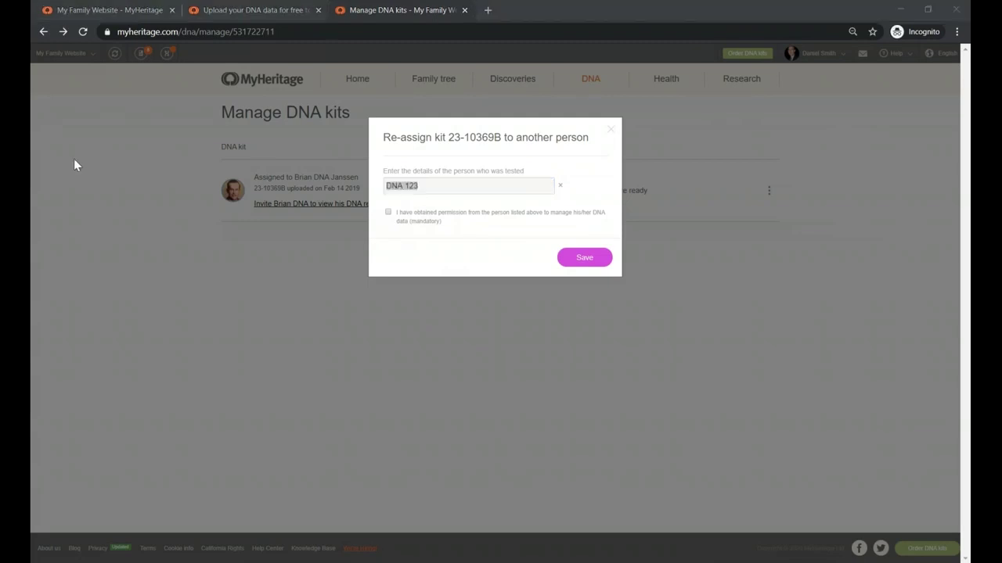
click(611, 133)
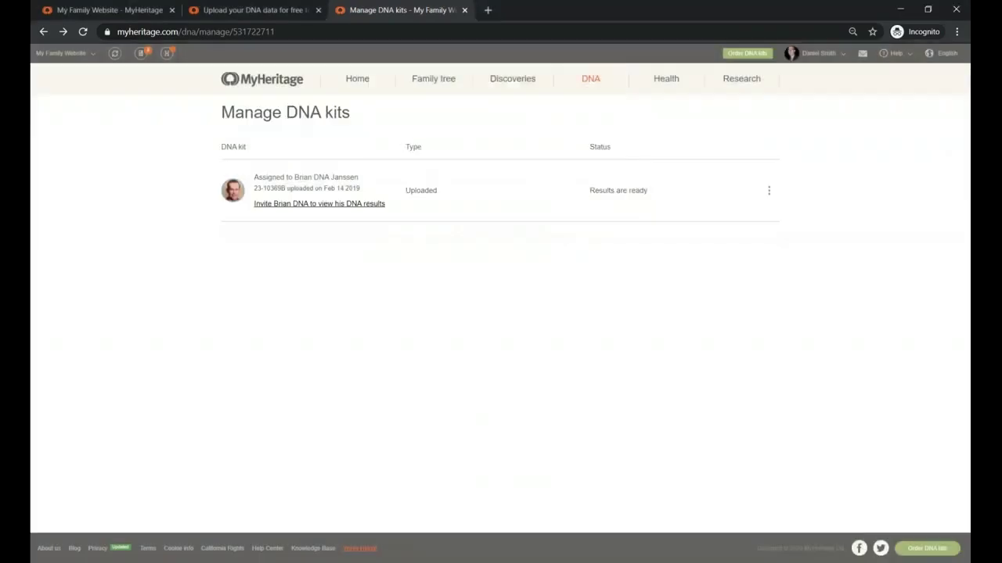
Look over the actions available for the uploaded kit and check its type.
click(767, 191)
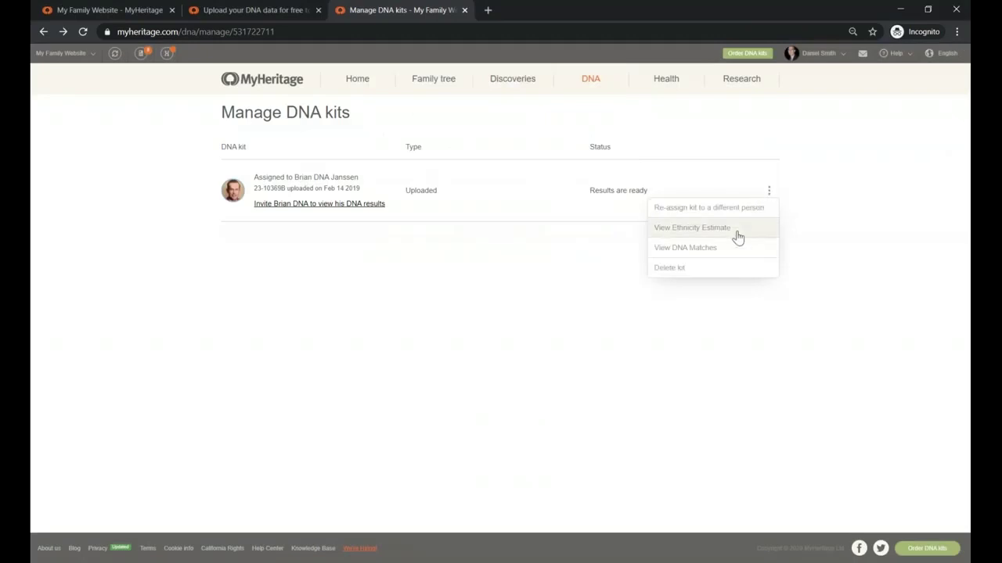
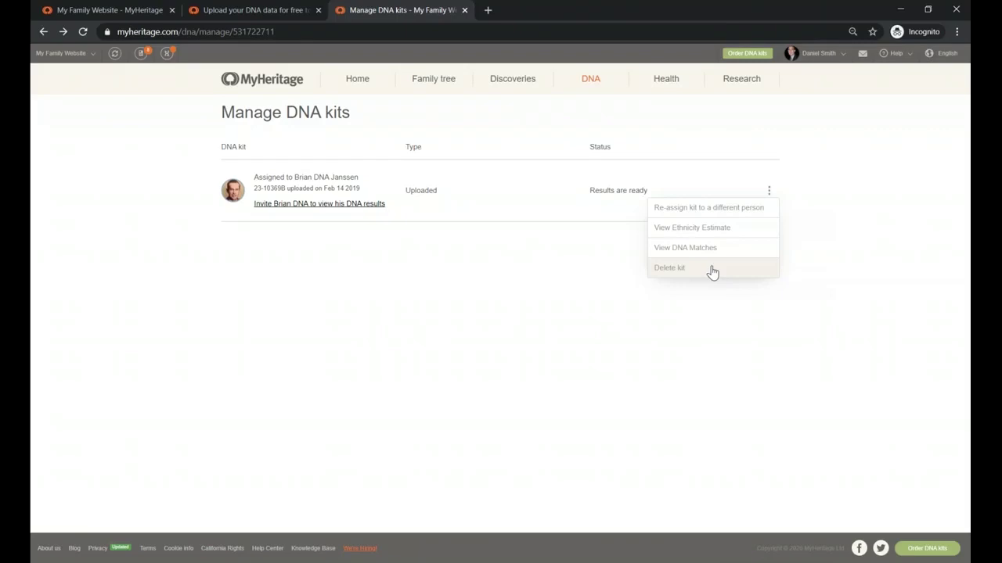
double_click(422, 189)
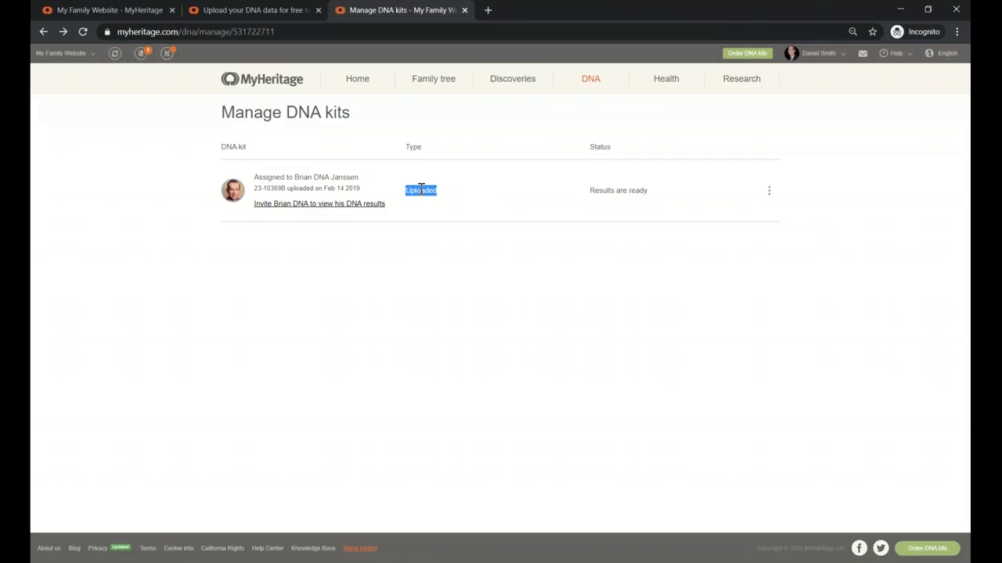
click(534, 290)
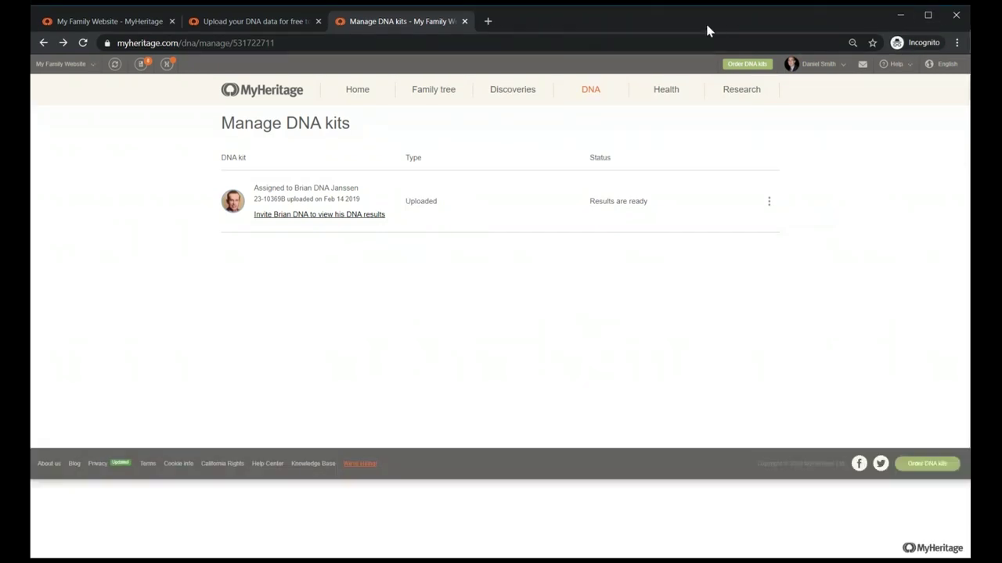
View the uploaded kit's DNA Matches and return to the Manage DNA kits page.
click(768, 203)
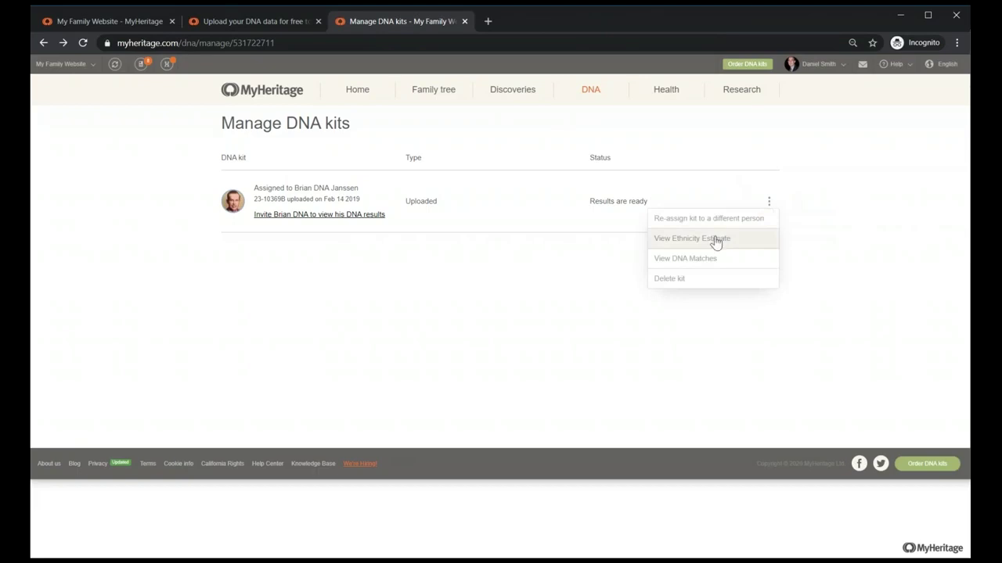
click(695, 261)
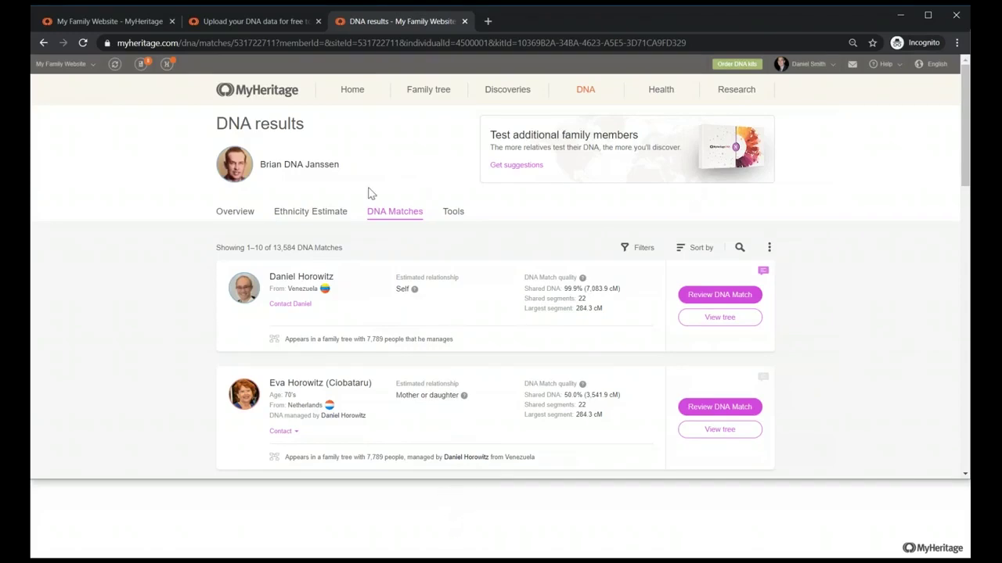
click(44, 43)
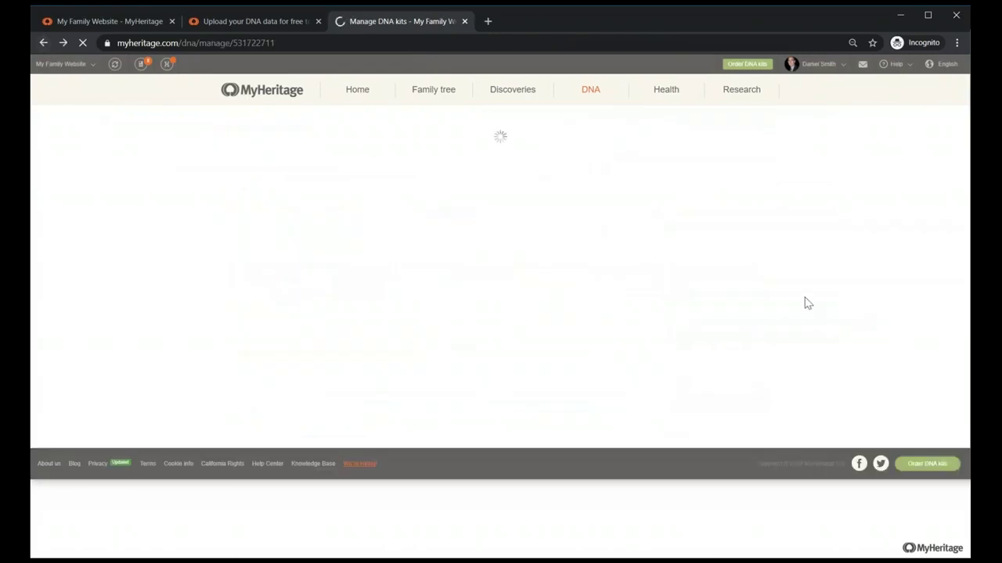
View the uploaded kit's Ethnicity Estimate in a maximized window and return to the Manage DNA kits page.
click(768, 202)
click(719, 243)
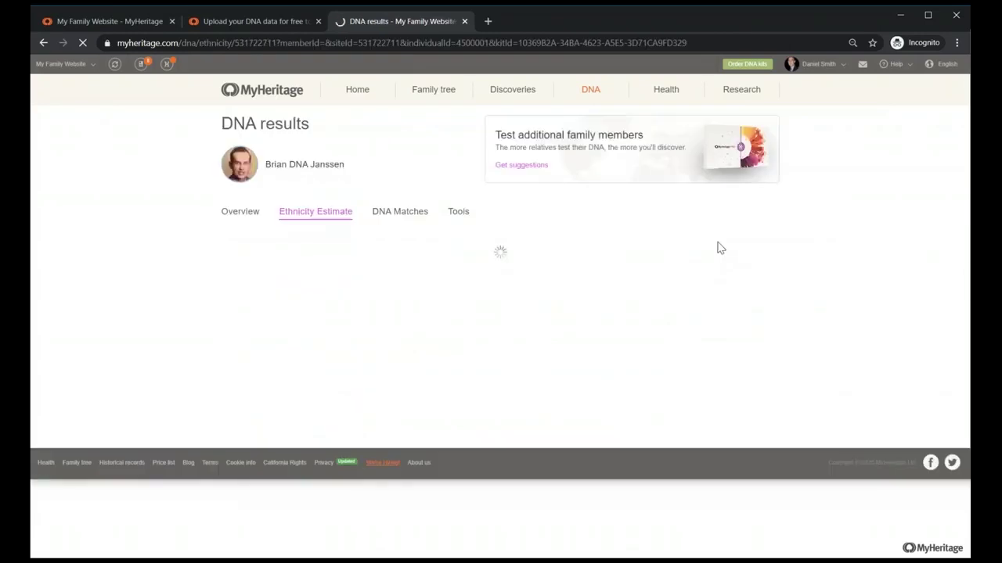
click(930, 16)
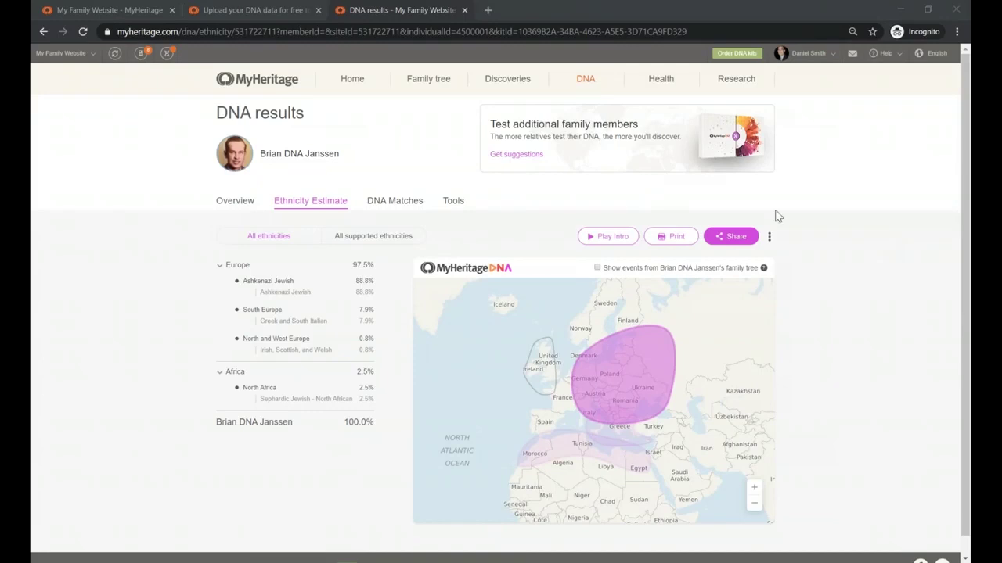
mouse_move(587, 88)
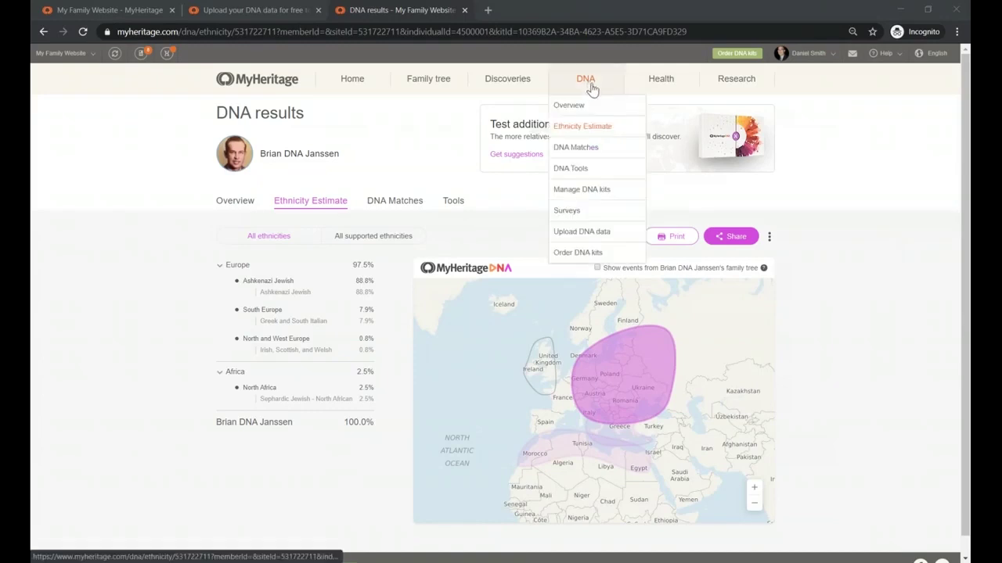
click(588, 192)
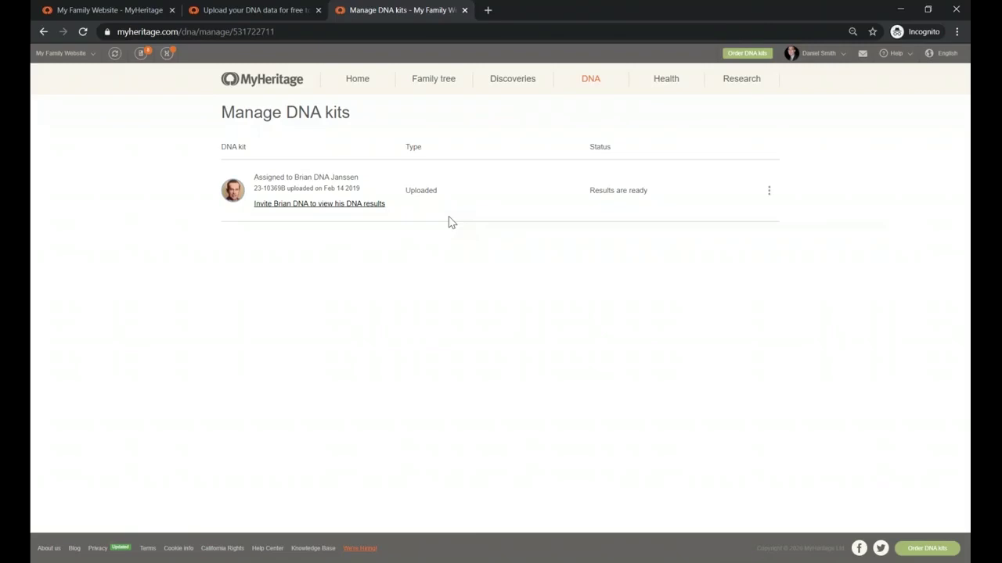
Examine the actions available for the uploaded kit, including re-assigning and deleting it.
click(768, 191)
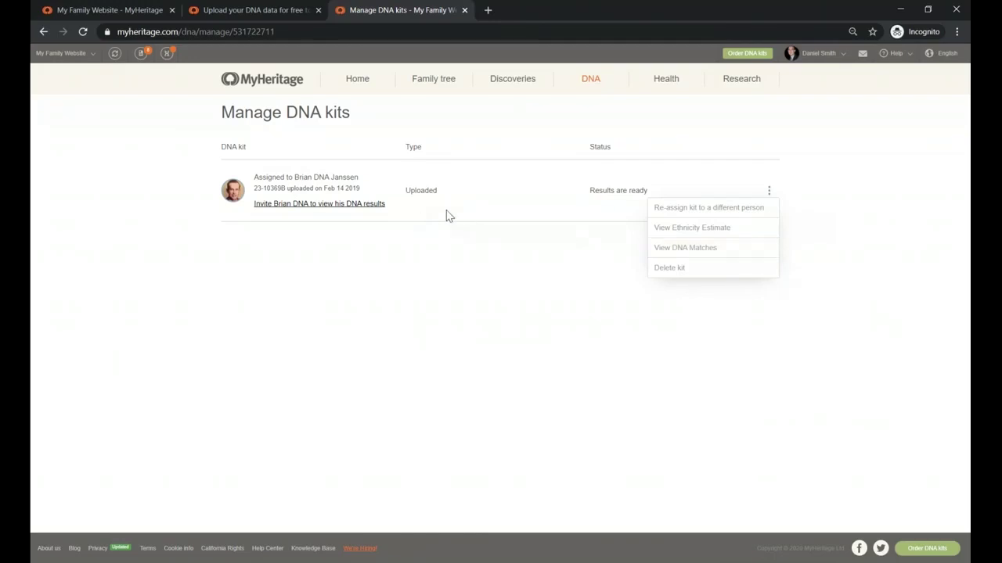
click(446, 297)
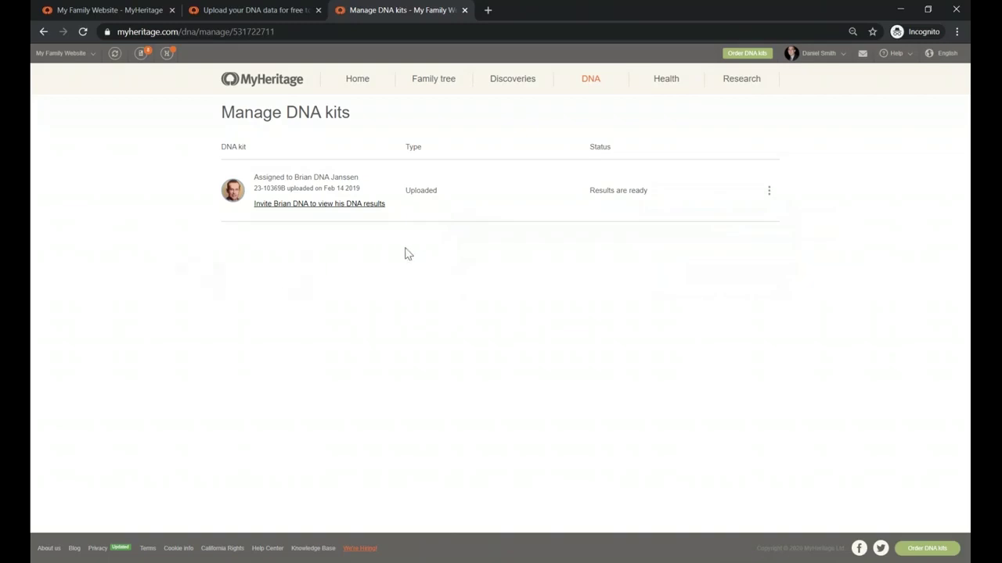
click(770, 194)
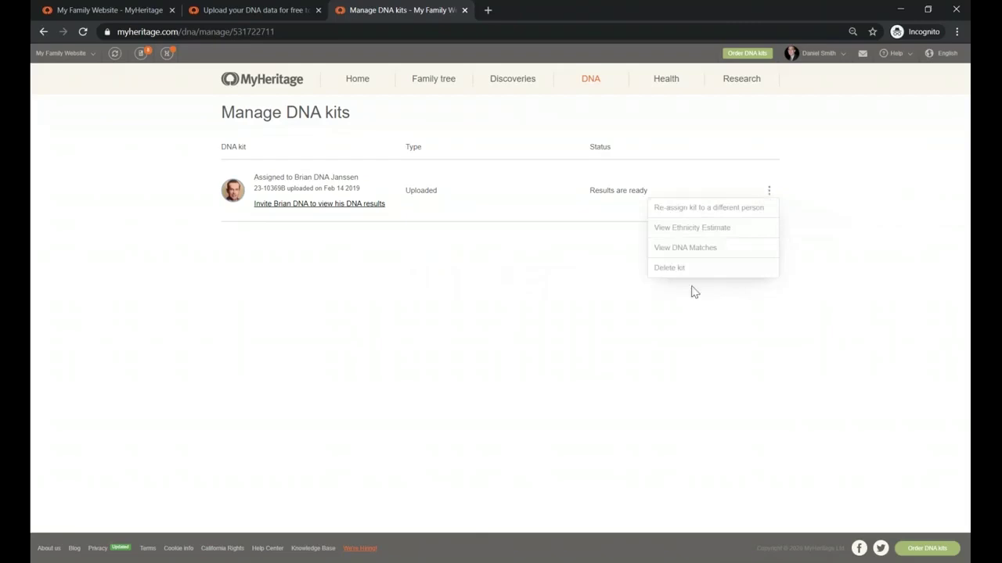
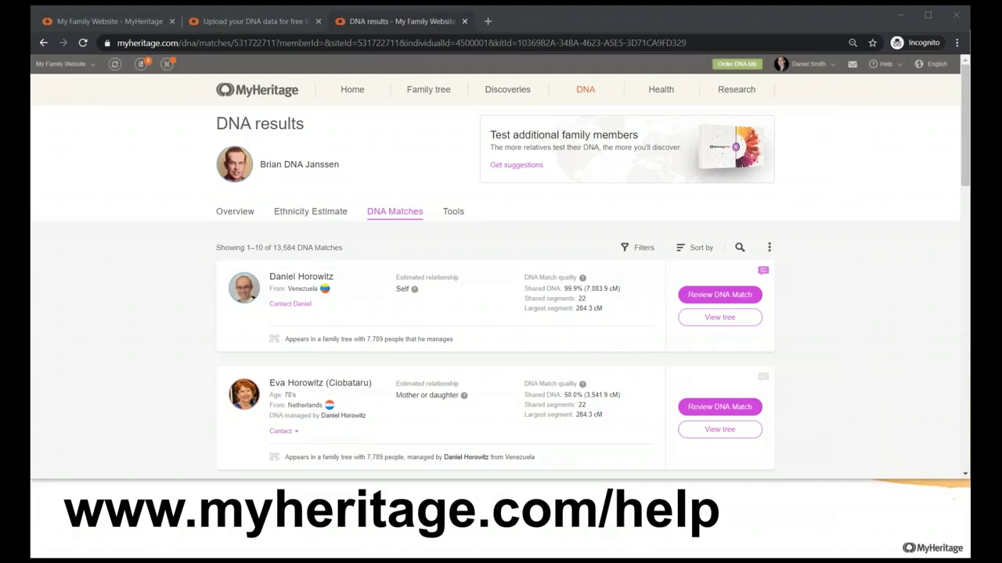
Open education.myheritage.com in a new browser tab.
click(487, 21)
text(education.myheritage.com)
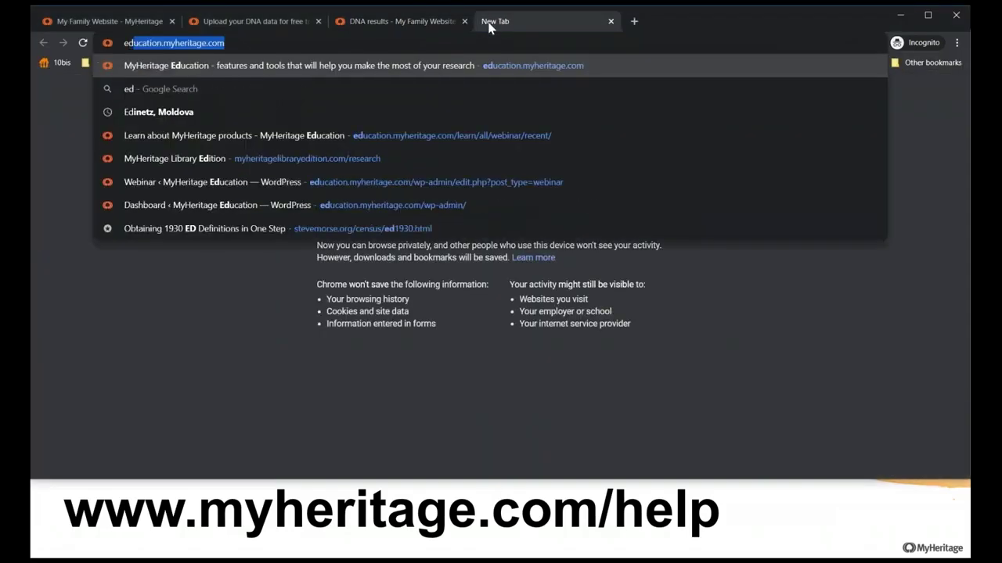
key(Return)
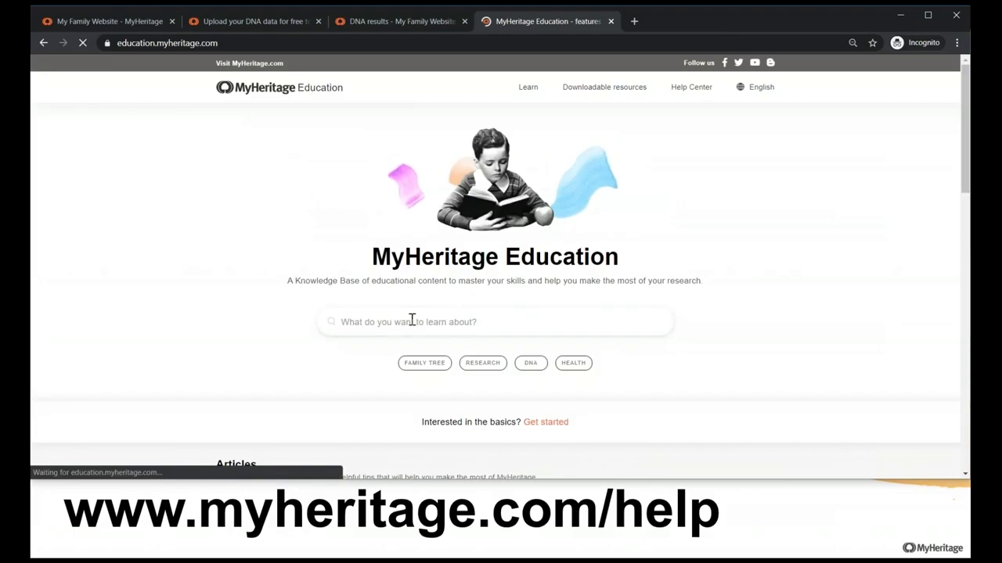
Search the education site for Ask and dismiss the cookie notice and the Stay Updated form.
click(411, 320)
text(Add)
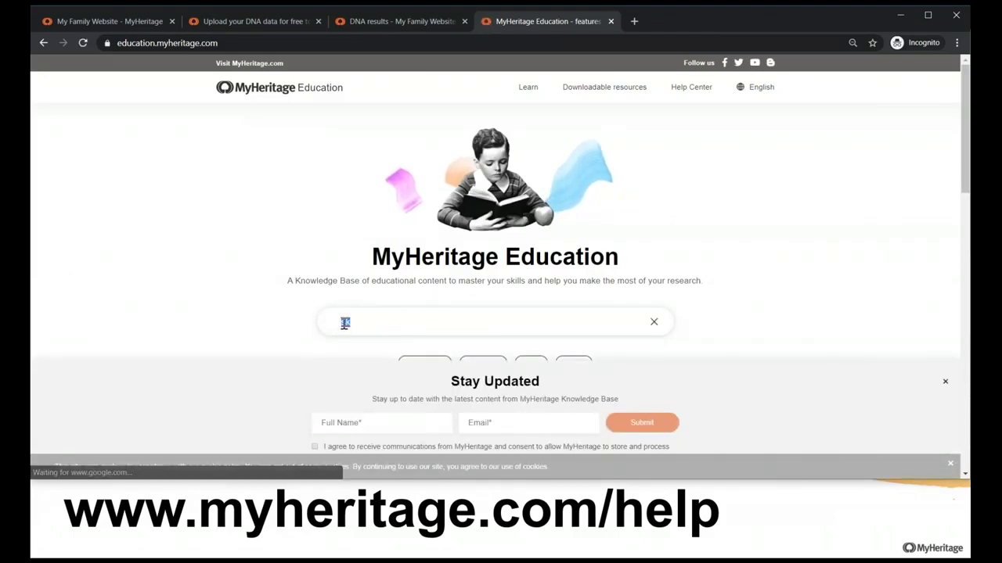
text(k)
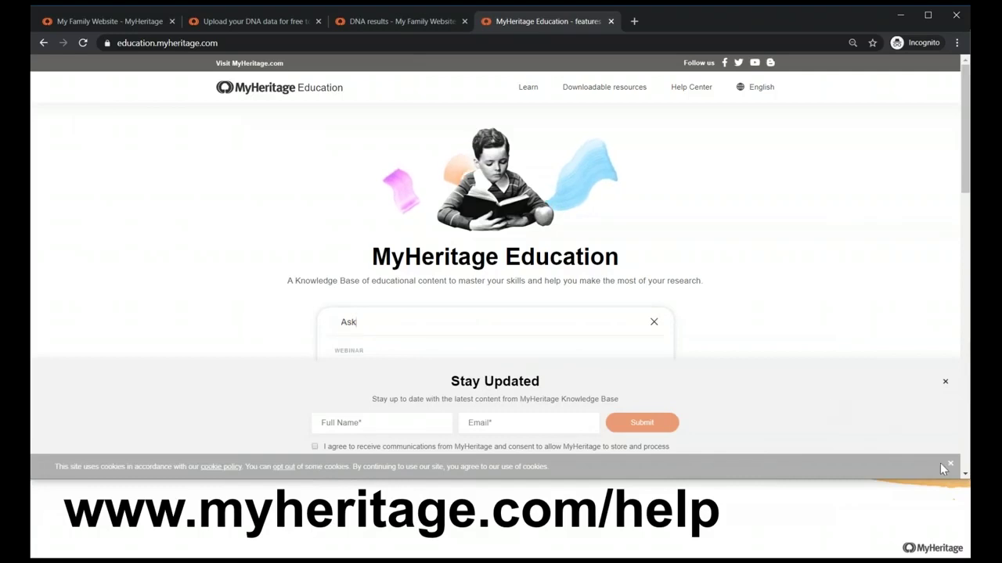
click(950, 464)
click(945, 382)
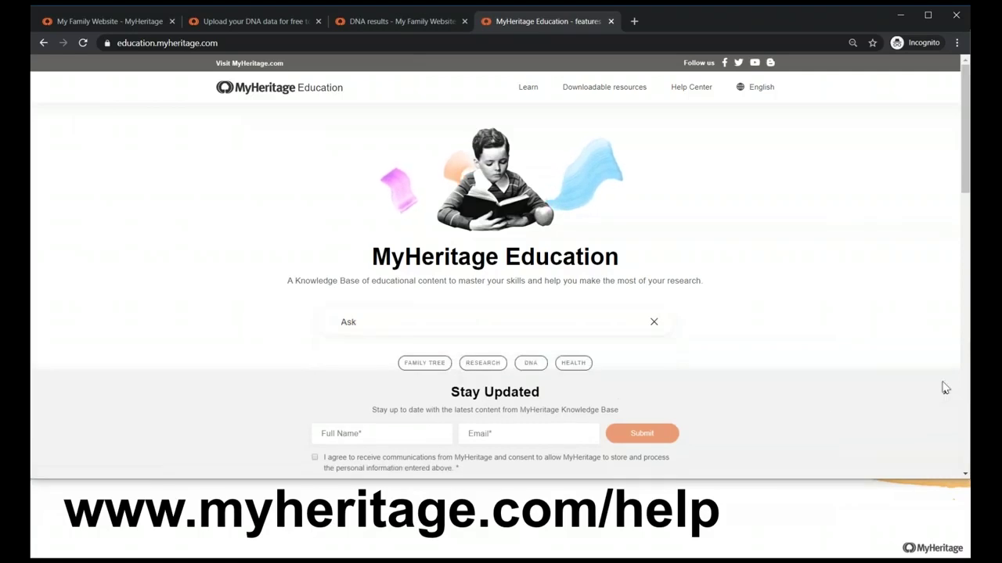
scroll(405, 319, down, 1)
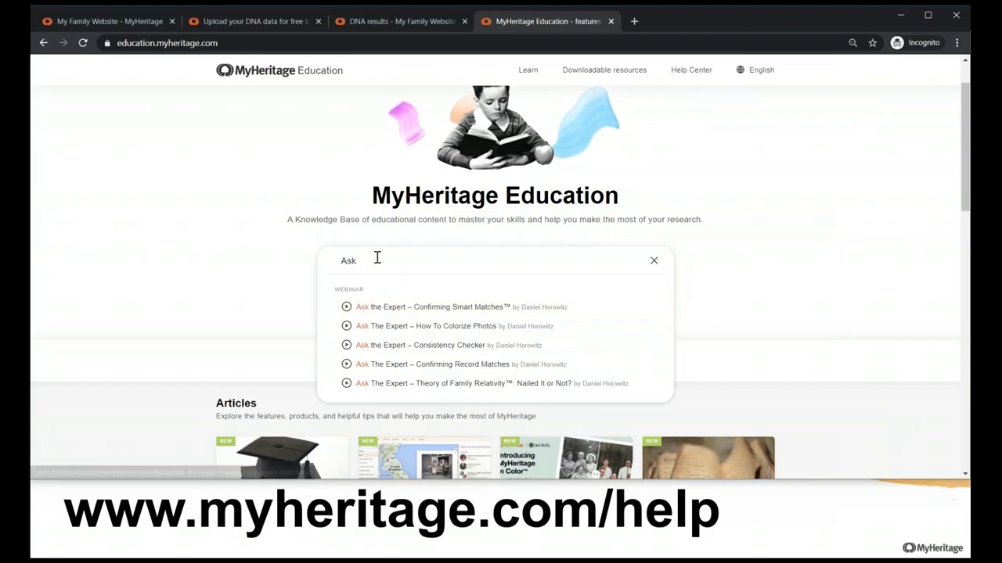
Search the education site's content by the first names of three different presenters, one after another.
drag(376, 261, 335, 262)
text(Daniel)
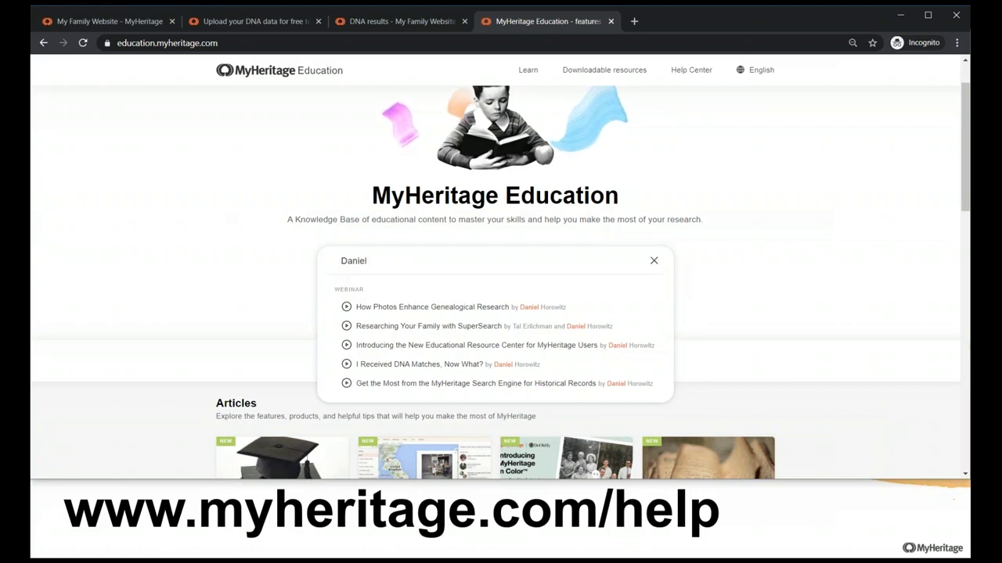
drag(391, 266, 316, 266)
text(R)
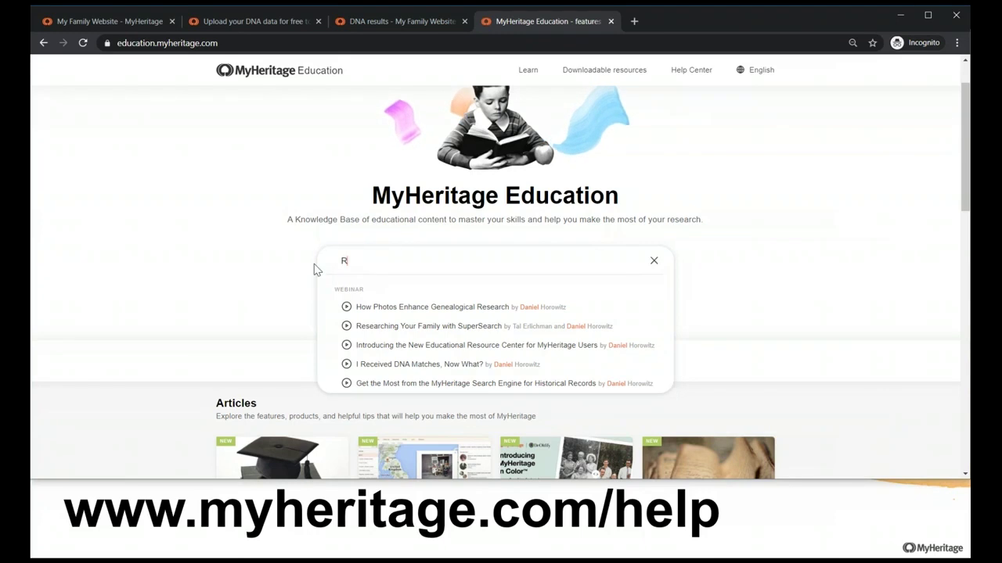
text(an)
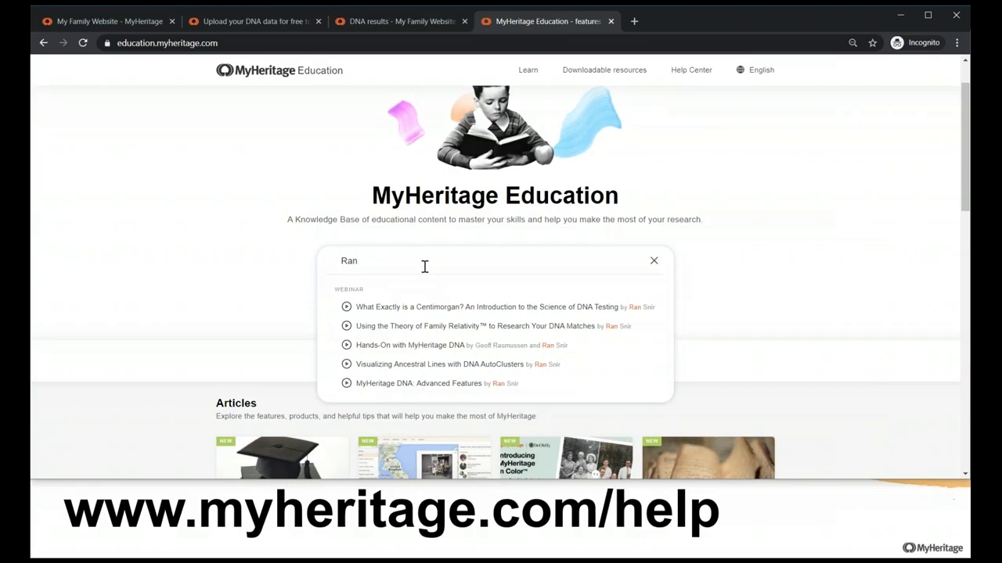
drag(425, 264, 345, 268)
text(M)
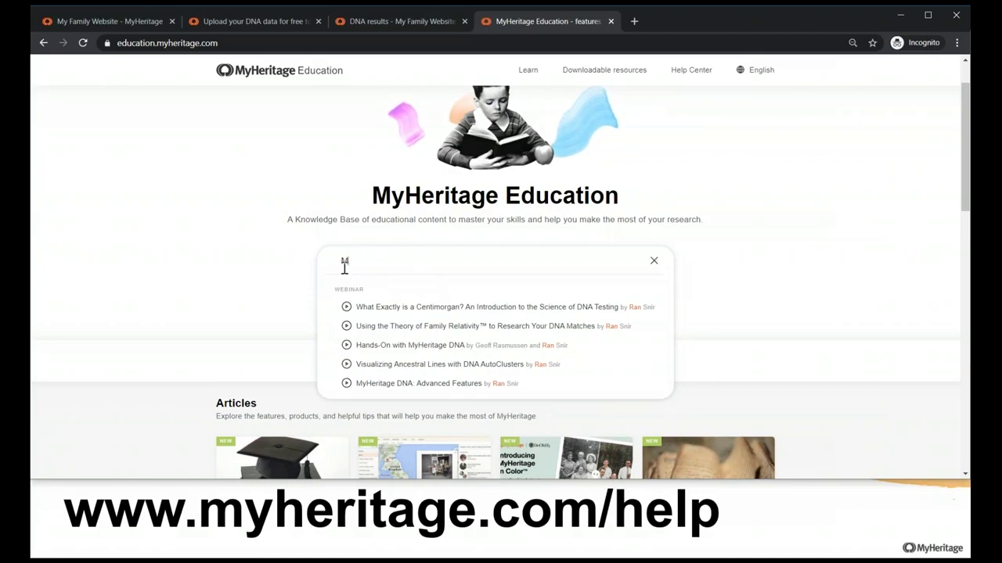
text(ike)
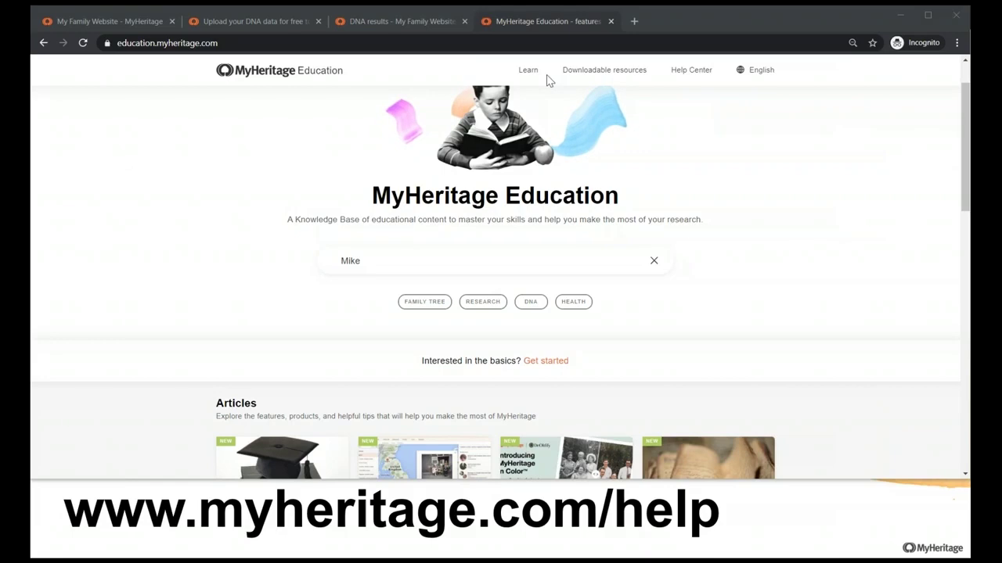
View the printable version of the kit's Ethnicity Estimate, cancel printing and minimize the browser window.
click(394, 24)
click(314, 220)
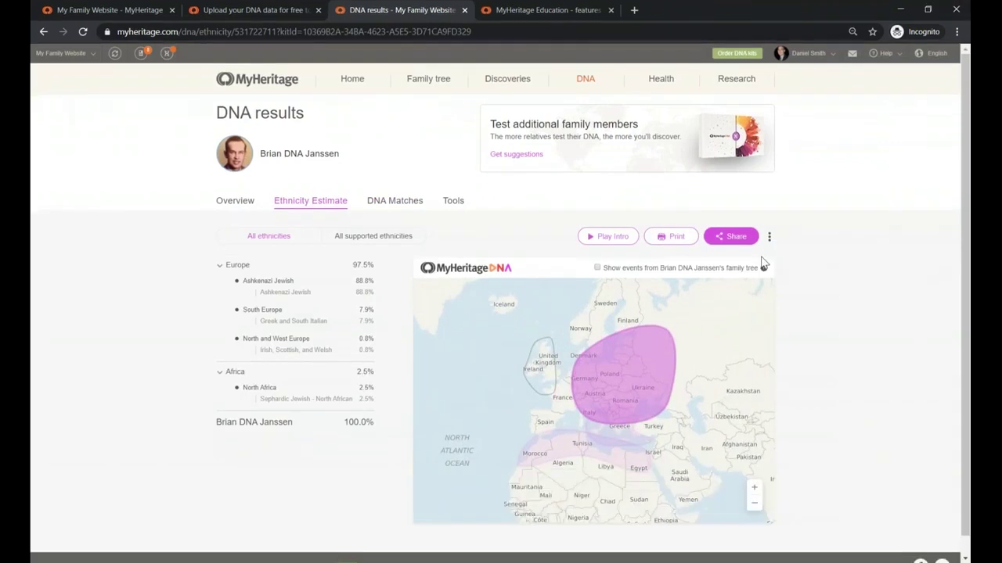
click(671, 236)
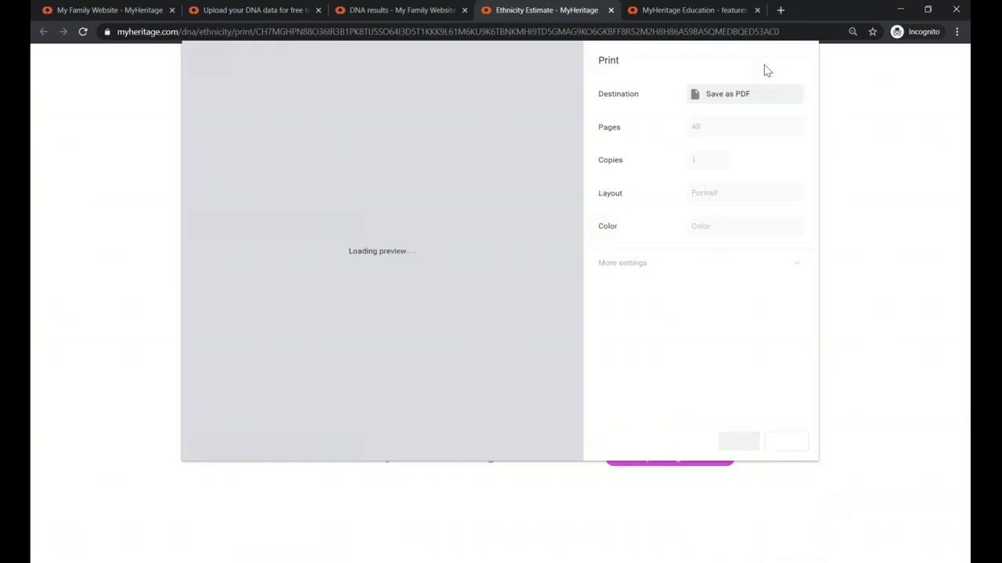
click(783, 441)
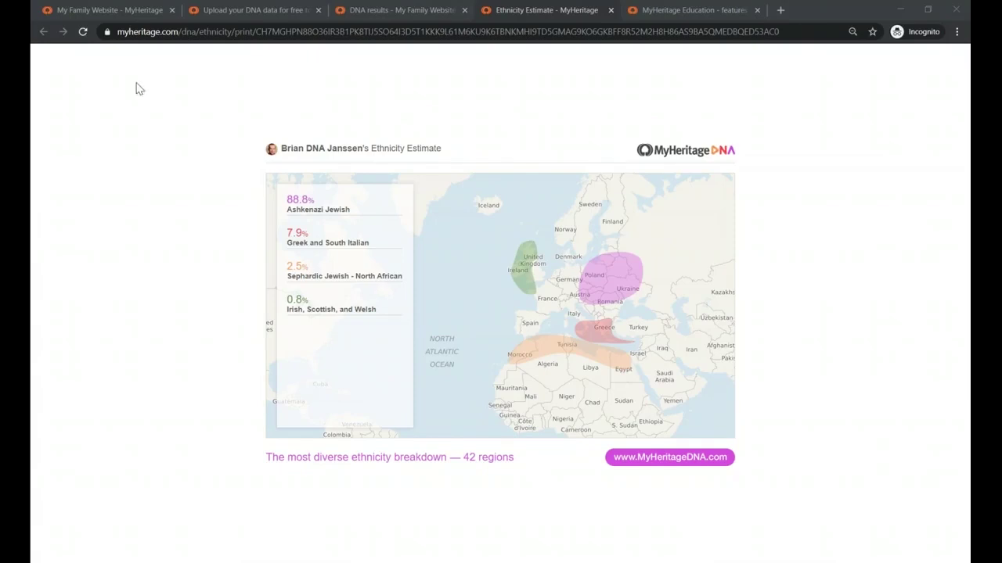
click(904, 17)
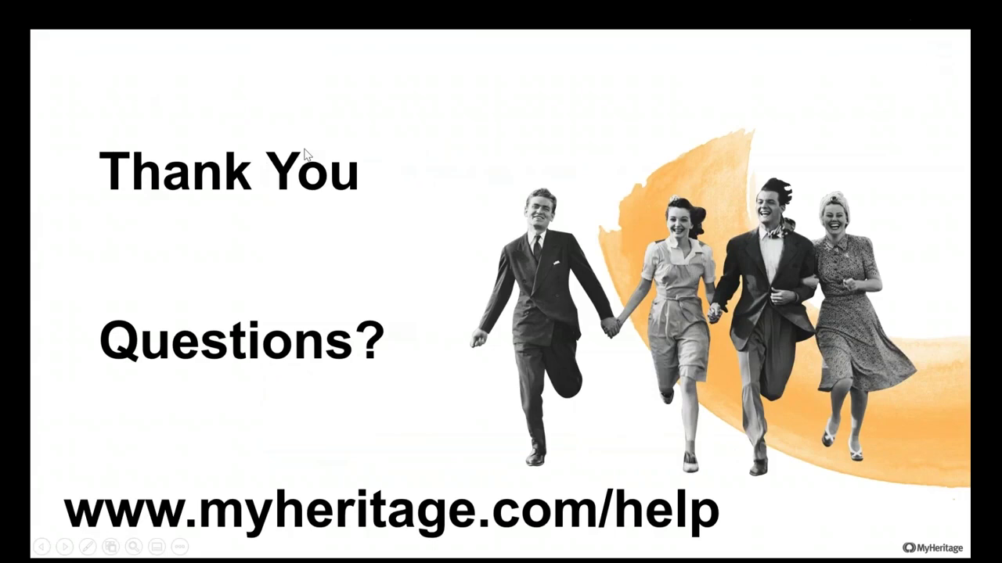
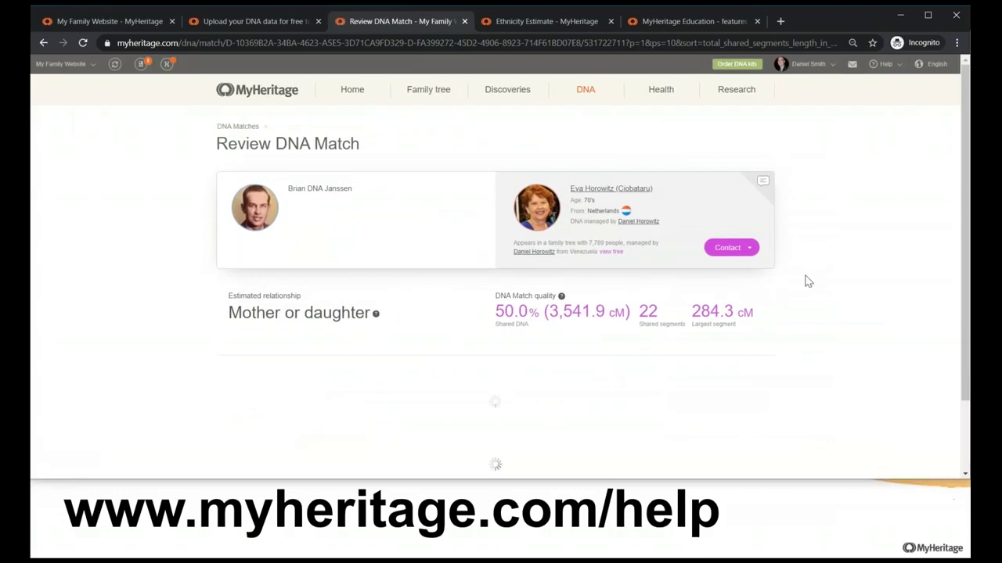
Examine the mother-or-daughter DNA Match, including its match quality, ancestral surnames, ancestral places and Shared DNA Matches.
scroll(446, 335, down, 1)
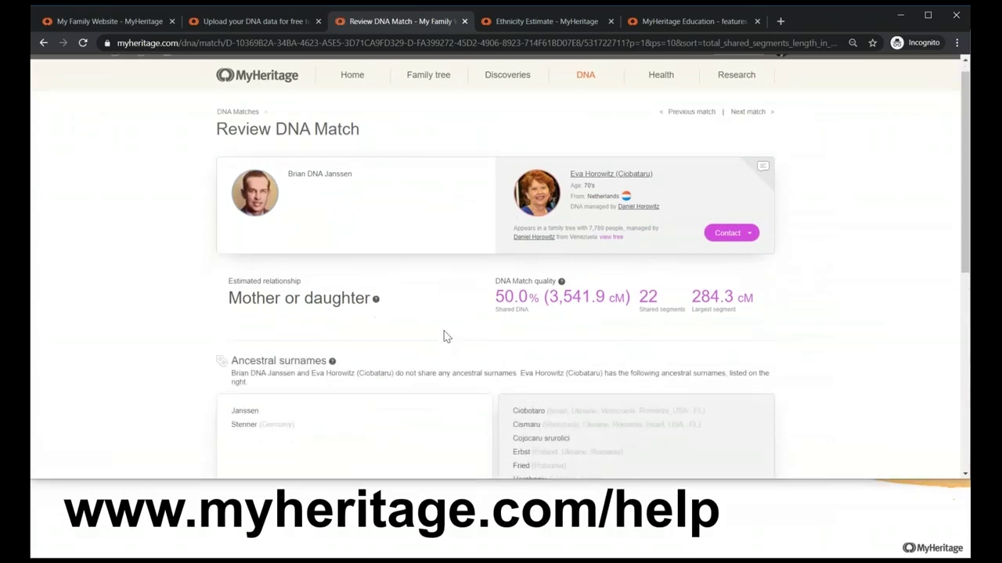
scroll(509, 341, up, 1)
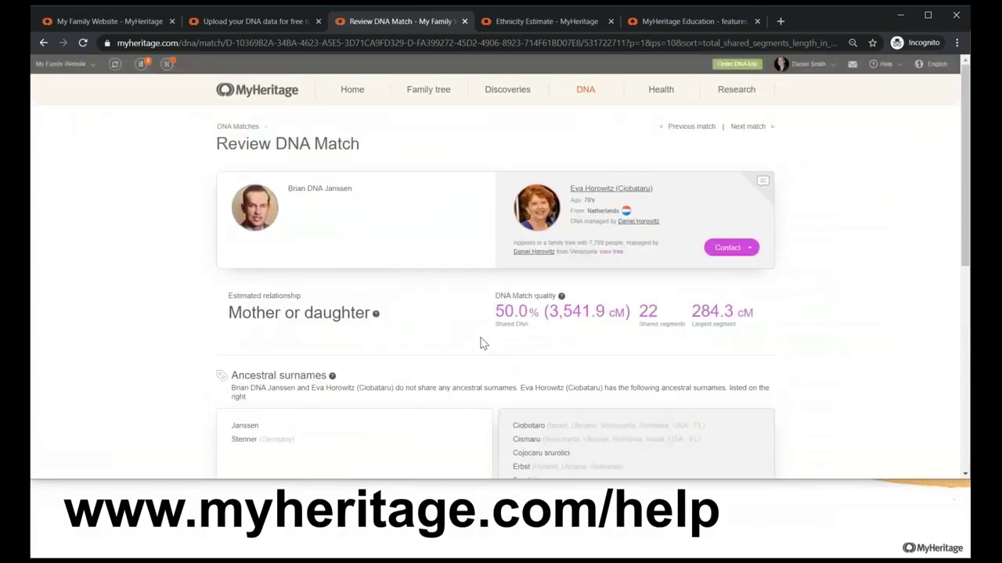
scroll(482, 343, down, 3)
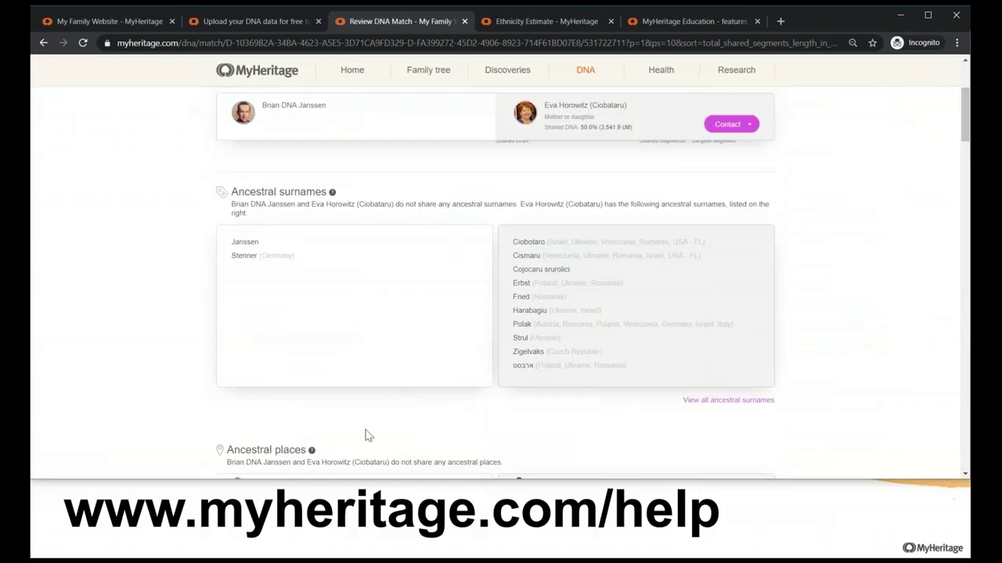
scroll(409, 454, down, 2)
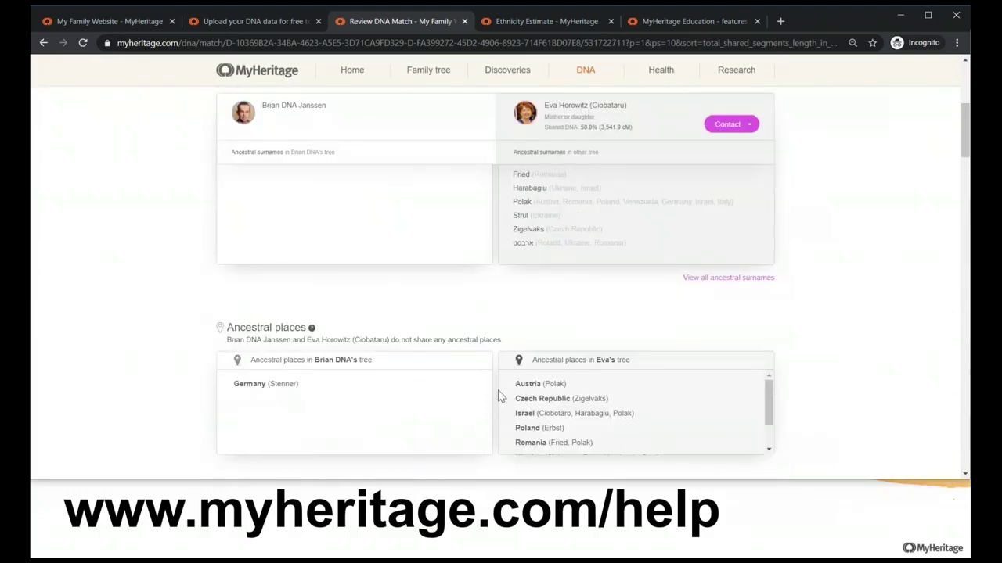
scroll(501, 396, down, 2)
scroll(858, 357, down, 1)
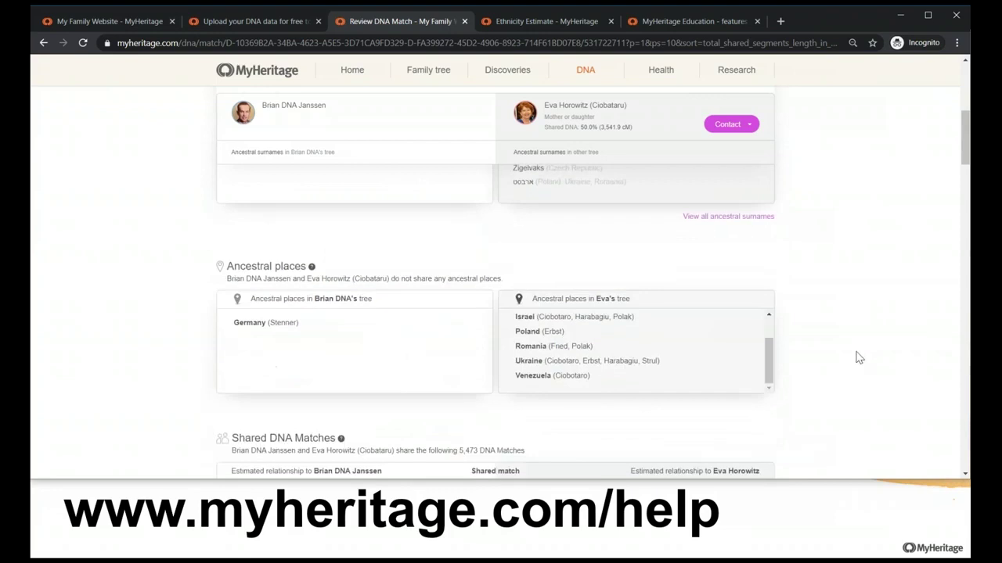
scroll(858, 358, down, 1)
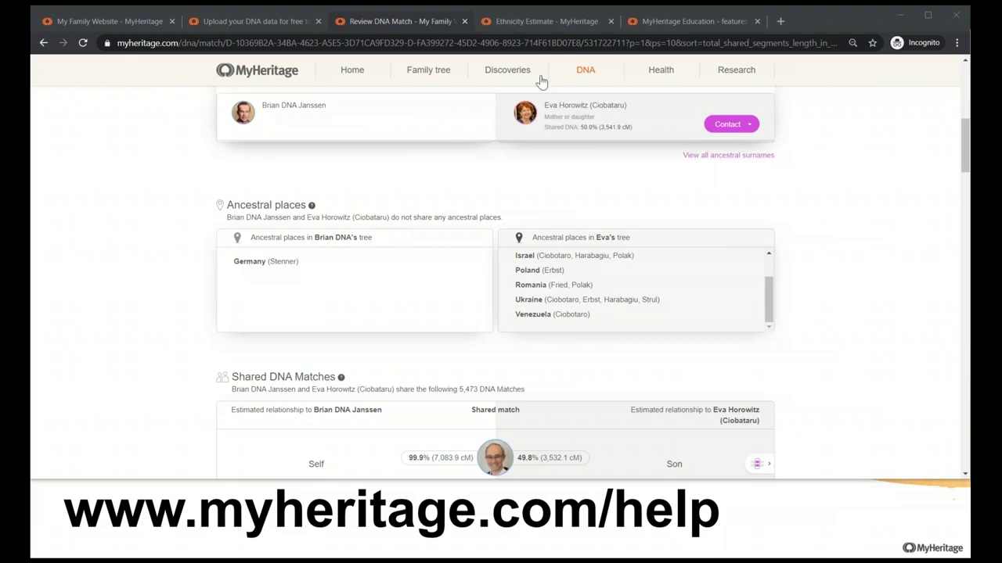
Try to re-assign the kit from the Manage DNA kits page by looking up a partial surname, leave without saving, and minimize the browser.
mouse_move(585, 74)
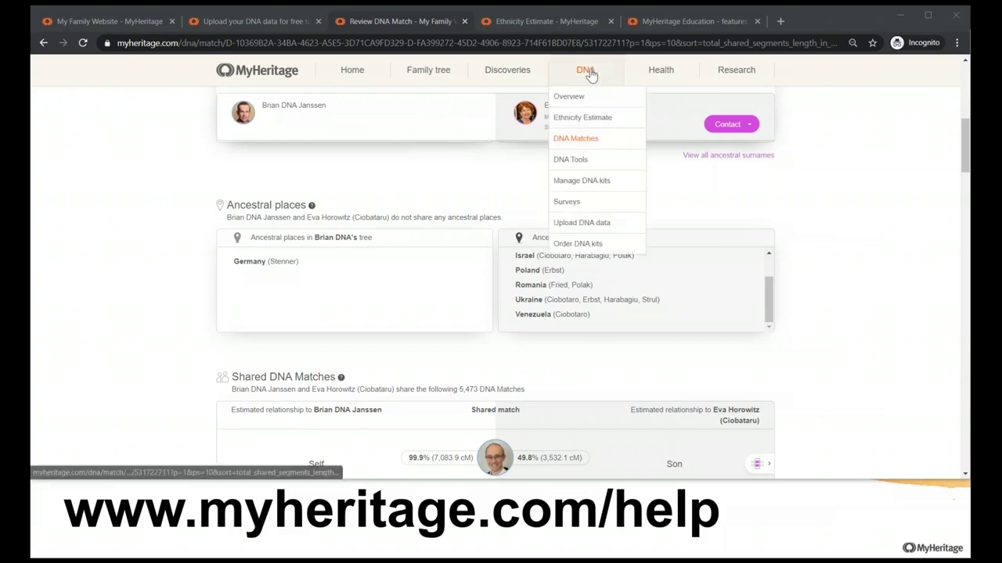
click(579, 185)
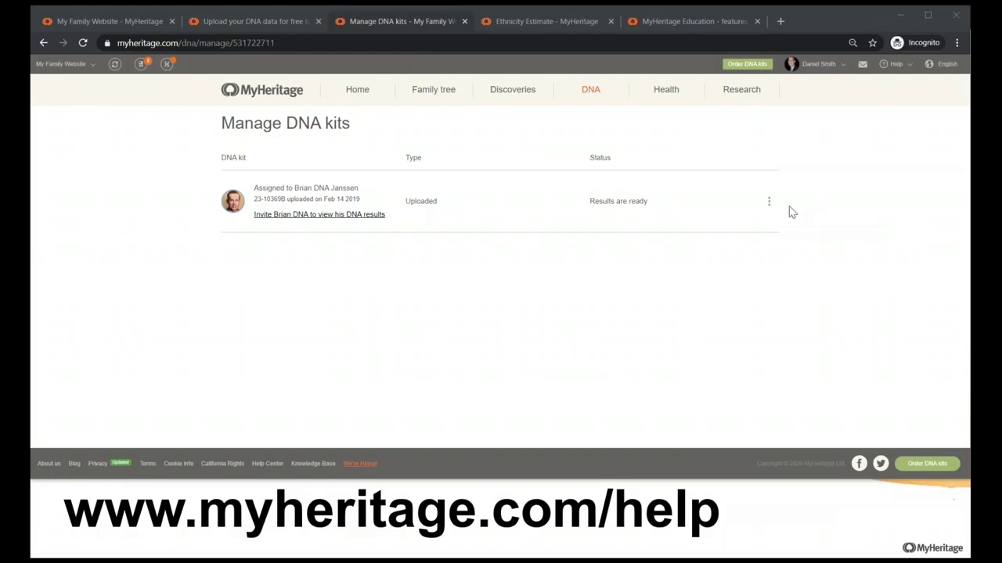
click(768, 202)
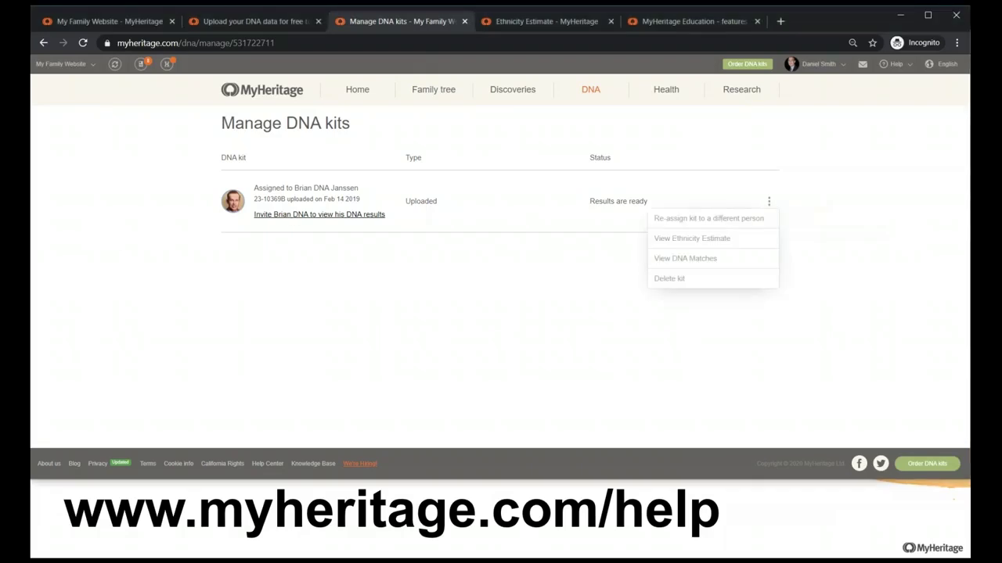
click(707, 223)
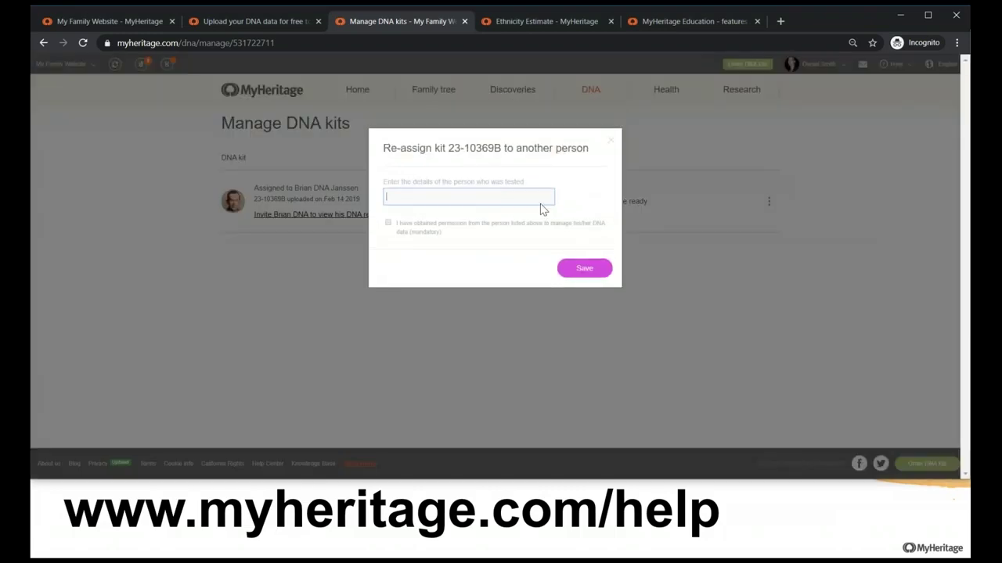
text(Ja)
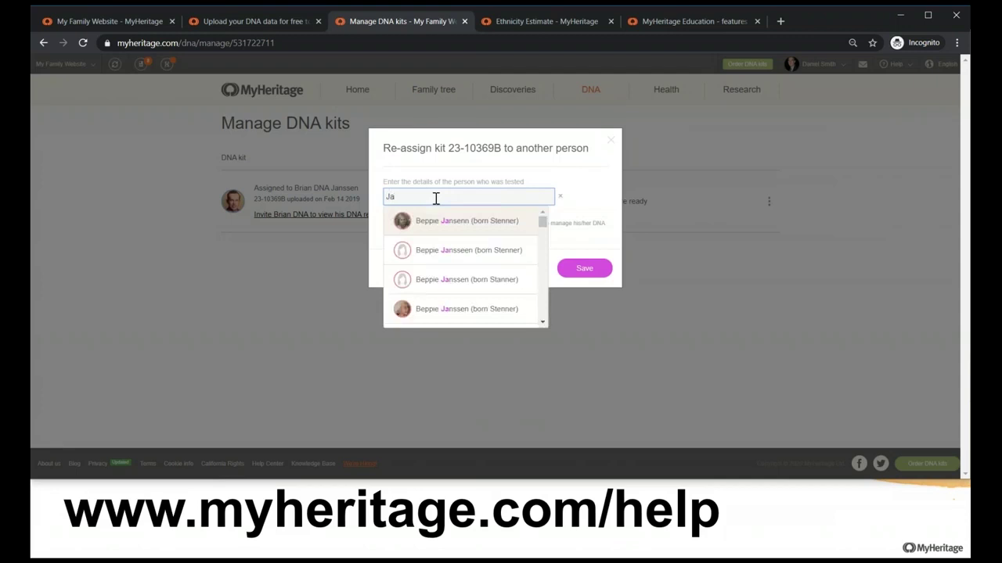
scroll(485, 277, down, 3)
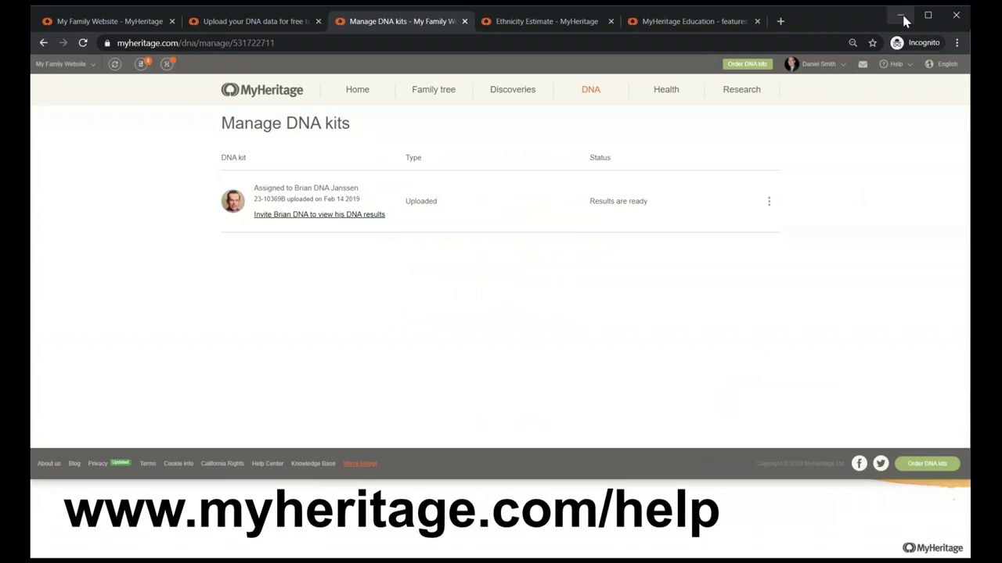
click(904, 15)
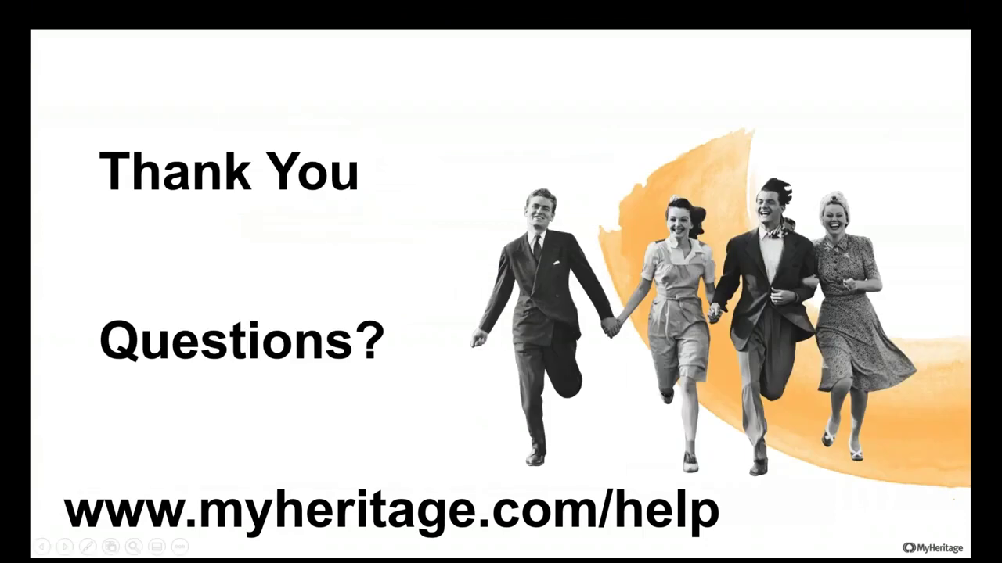